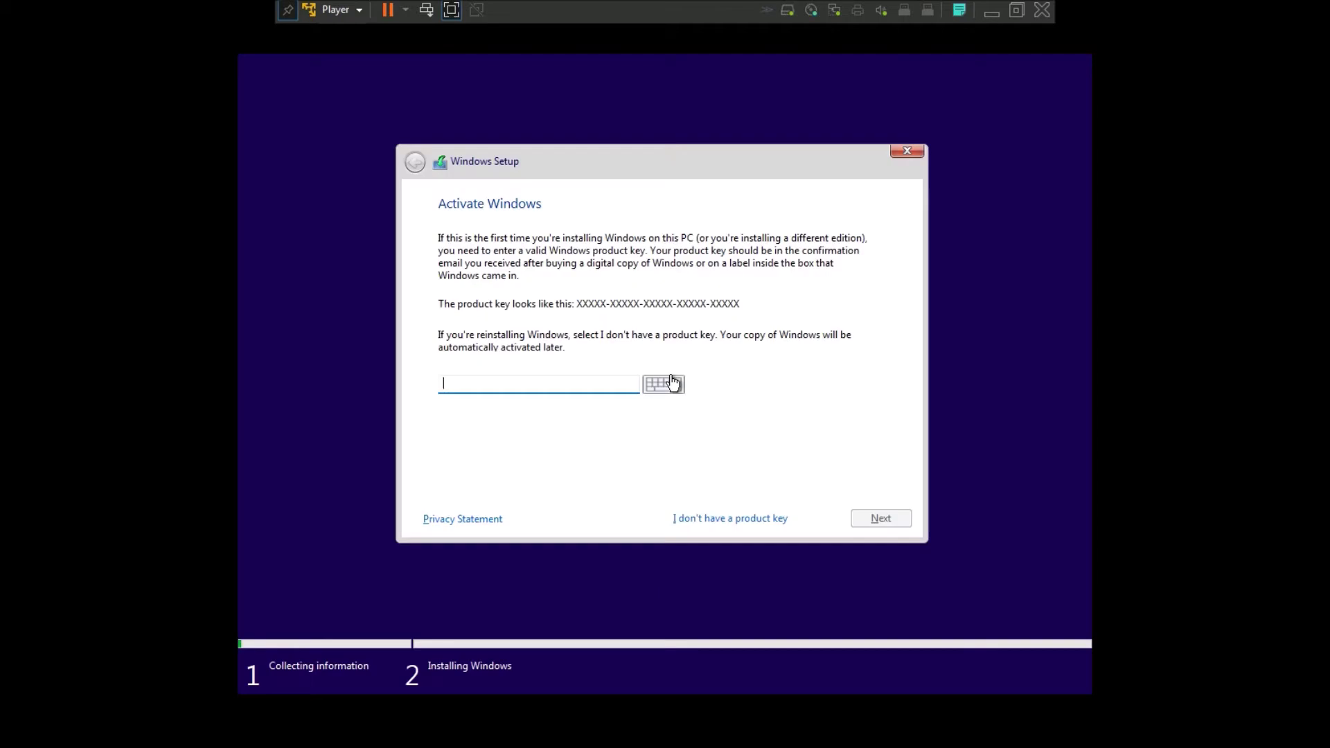
- Skip the product key, select Windows 11 Pro, and accept the license terms
{"action": "left_click", "coordinate": [714, 519]}
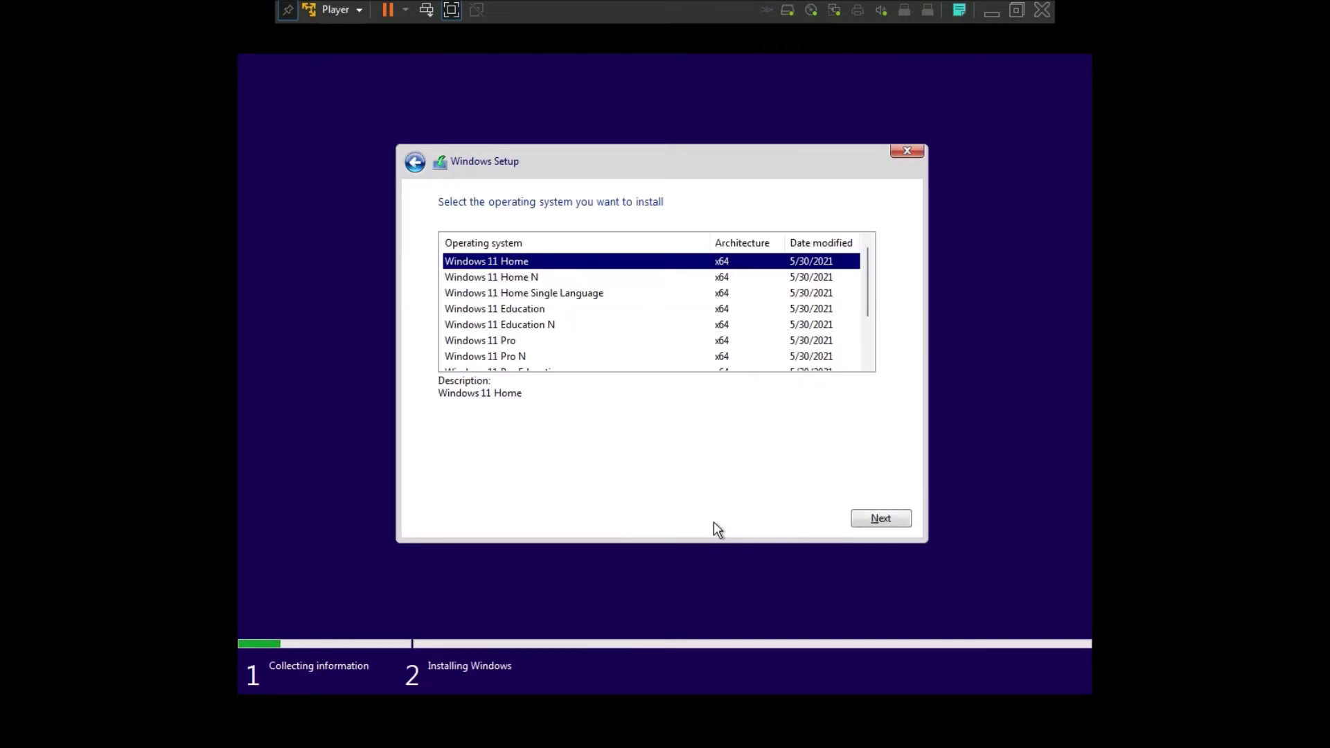
{"action": "scroll", "coordinate": [518, 317], "scroll_direction": "down", "scroll_amount": 1}
{"action": "left_click", "coordinate": [510, 296]}
{"action": "left_click", "coordinate": [874, 517]}
{"action": "left_click", "coordinate": [456, 489]}
{"action": "left_click", "coordinate": [895, 520]}
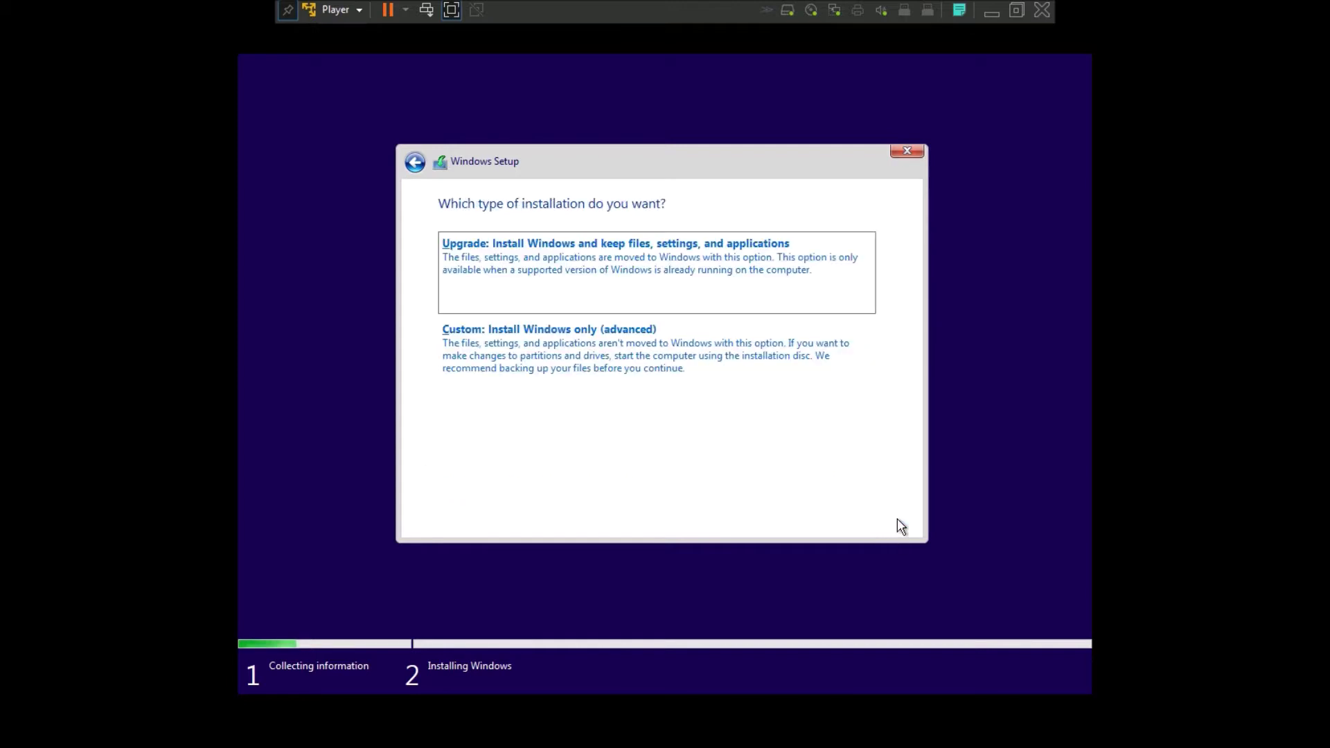
- Choose a Custom install, create a new partition on Drive 0, and install to Partition 3
{"action": "left_click", "coordinate": [549, 344]}
{"action": "left_click", "coordinate": [787, 420]}
{"action": "left_click", "coordinate": [828, 458]}
{"action": "left_click", "coordinate": [777, 442]}
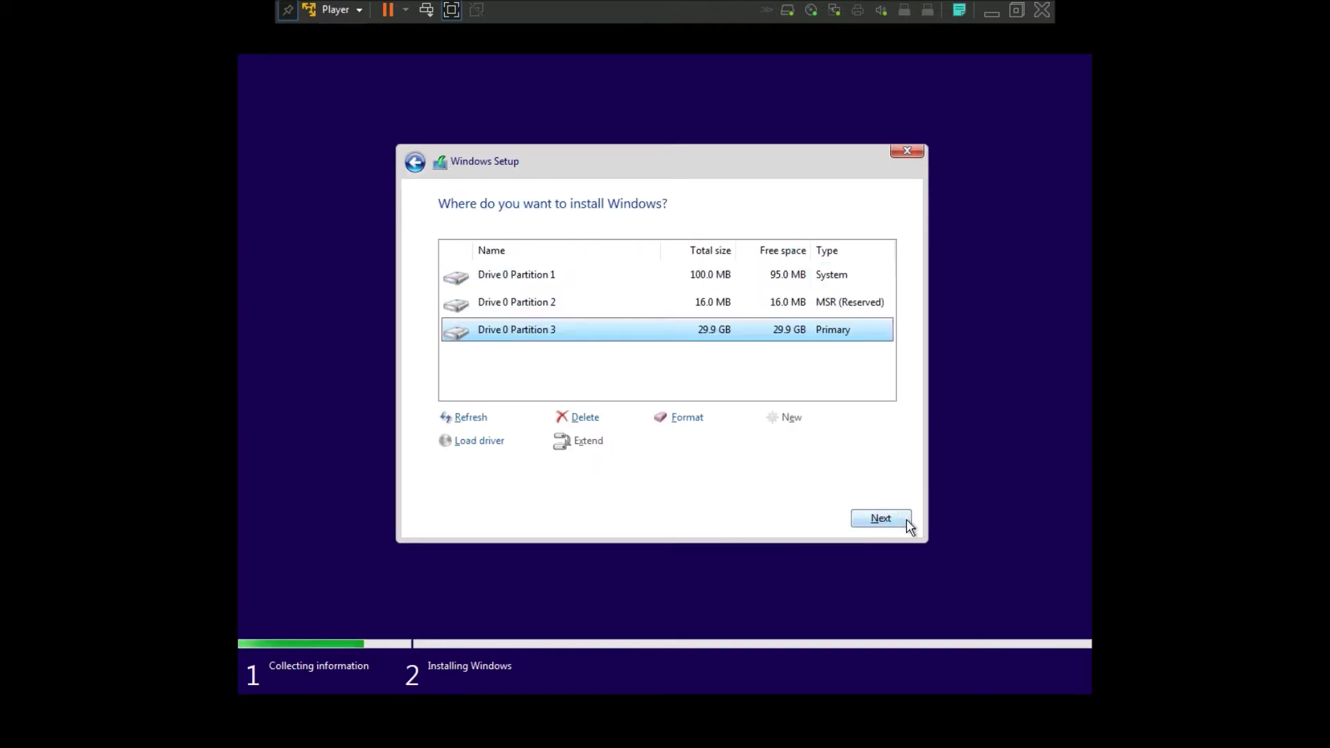
{"action": "left_click", "coordinate": [901, 521]}
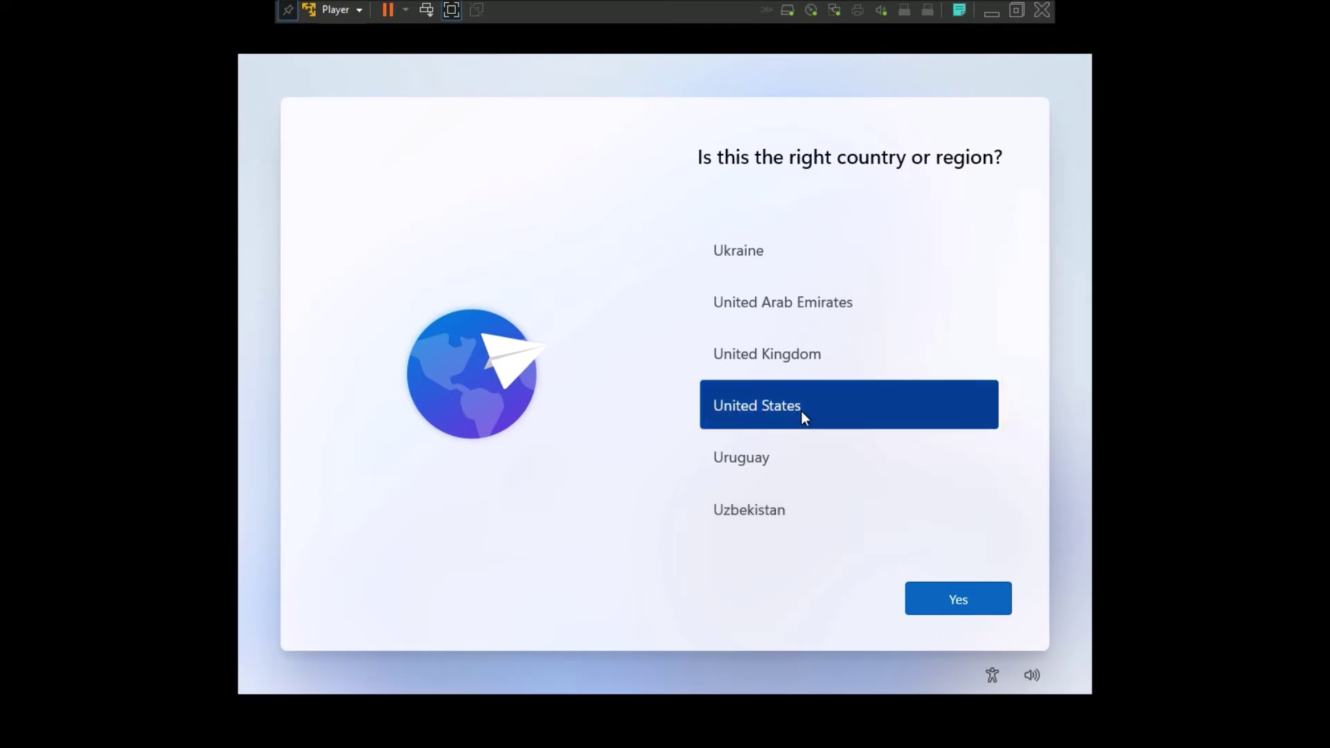
- Confirm United States and the keyboard layout, skipping a second layout
{"action": "left_click", "coordinate": [928, 585]}
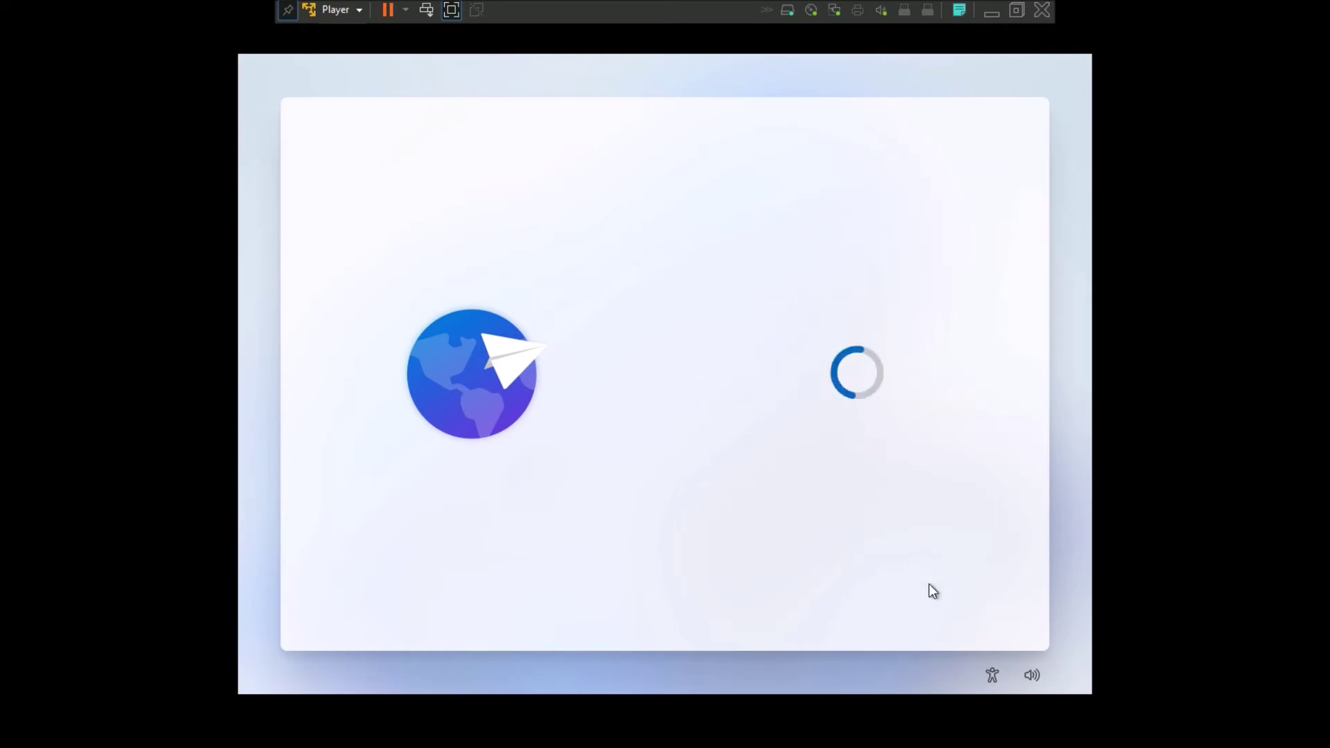
{"action": "left_click", "coordinate": [933, 592]}
{"action": "left_click", "coordinate": [951, 607]}
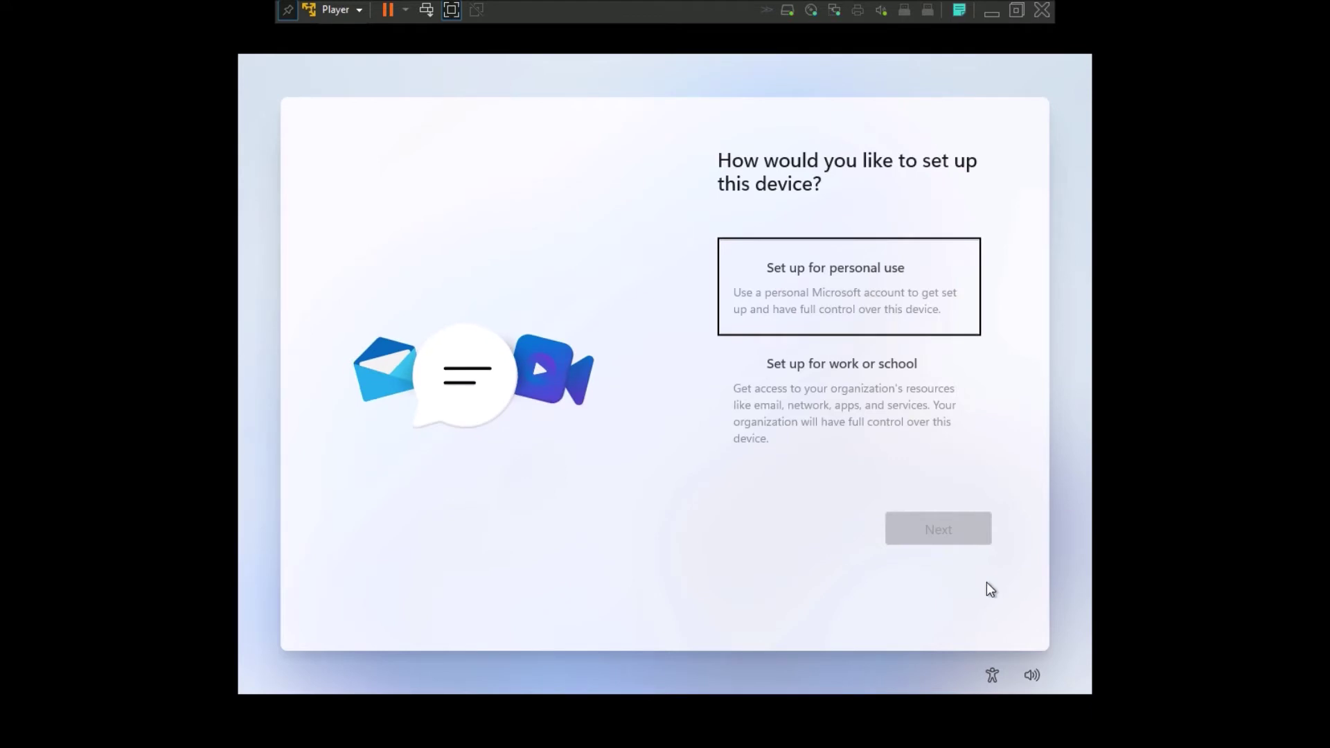
- Set the device up for personal use and choose an offline account in sign-in options
{"action": "left_click", "coordinate": [838, 298]}
{"action": "left_click", "coordinate": [955, 534]}
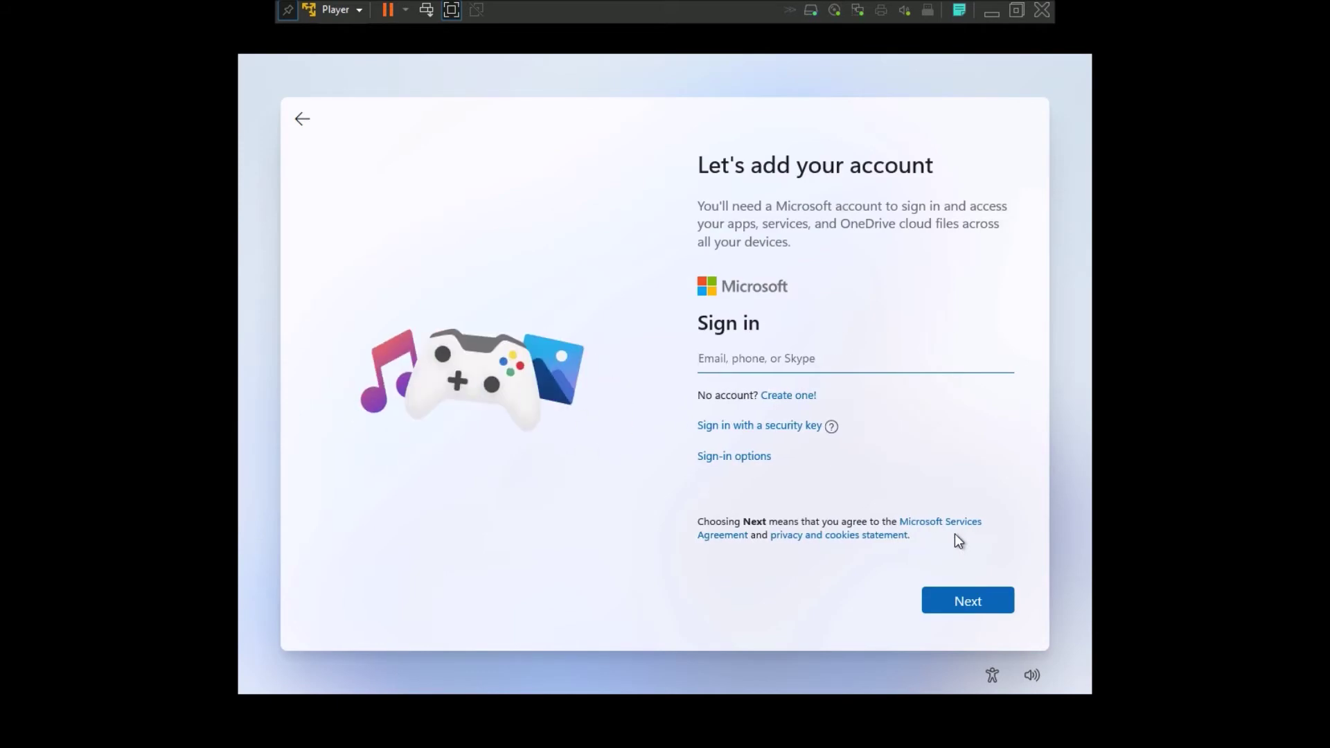
{"action": "left_click", "coordinate": [734, 456]}
{"action": "left_click", "coordinate": [790, 478]}
{"action": "left_click", "coordinate": [953, 602]}
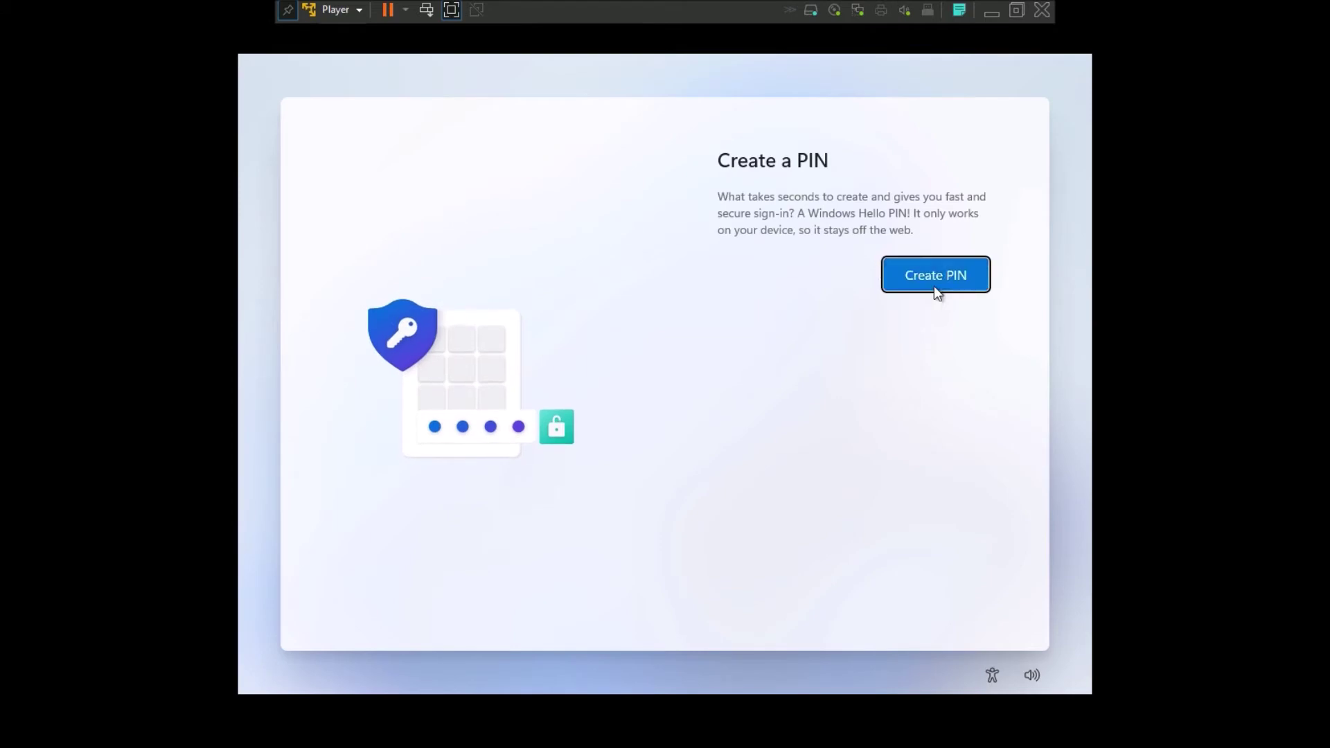
- Create a sign-in PIN, entering and confirming the numeric code
{"action": "left_click", "coordinate": [933, 285]}
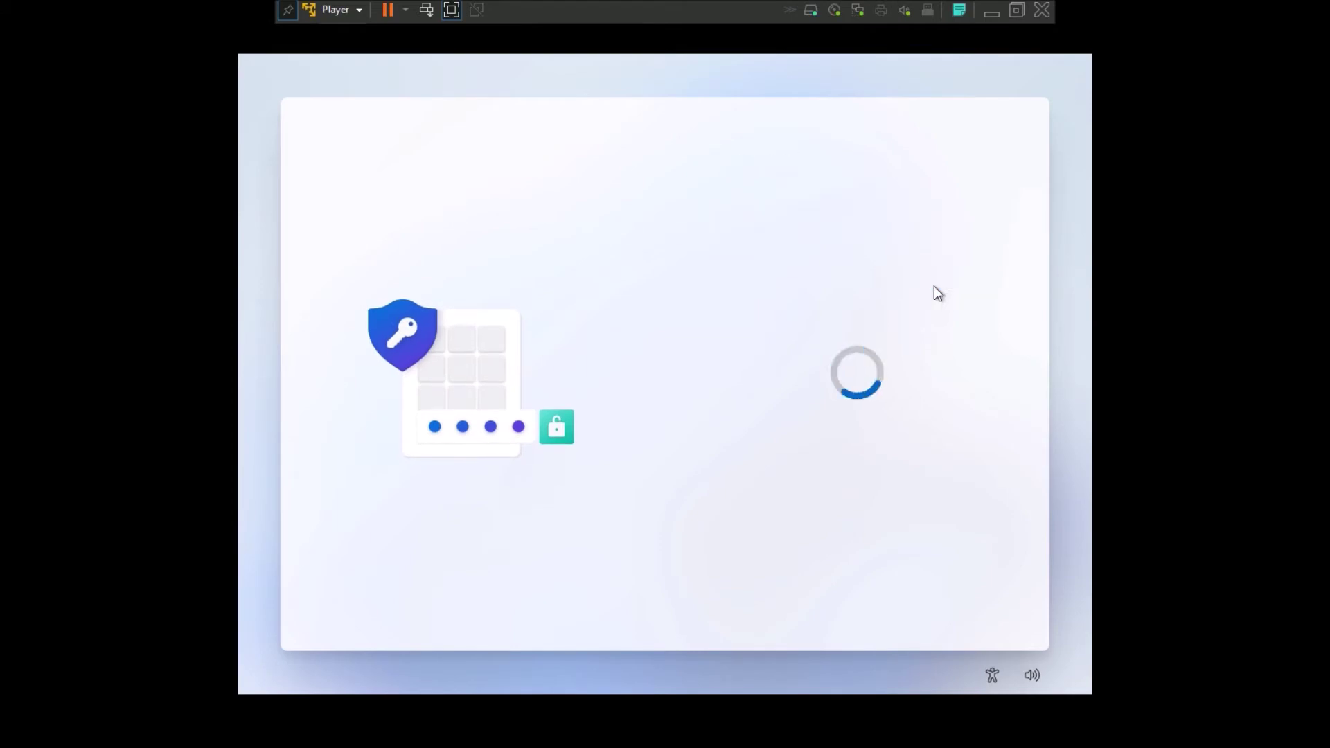
{"action": "type", "text": "1234567890"}
{"action": "left_click", "coordinate": [811, 337]}
{"action": "type", "text": "1234567"}
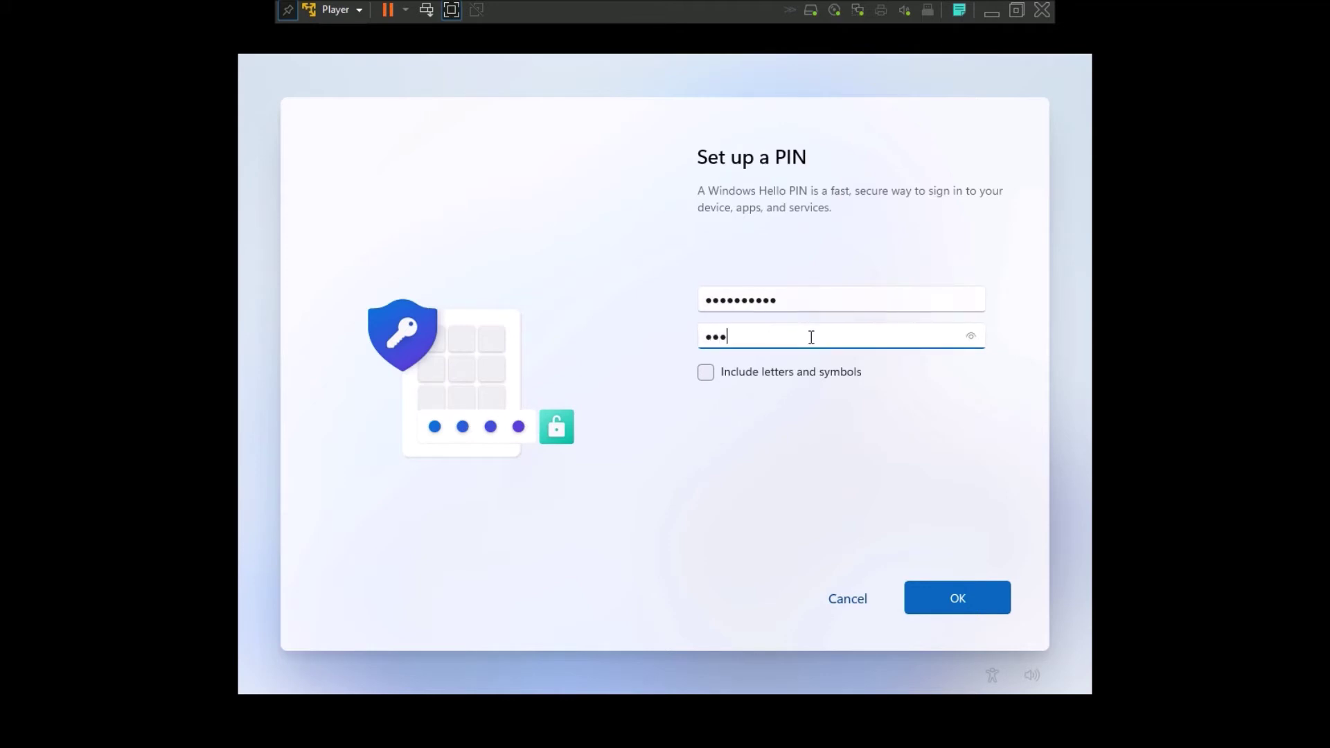
{"action": "type", "text": "890"}
{"action": "left_click", "coordinate": [977, 596]}
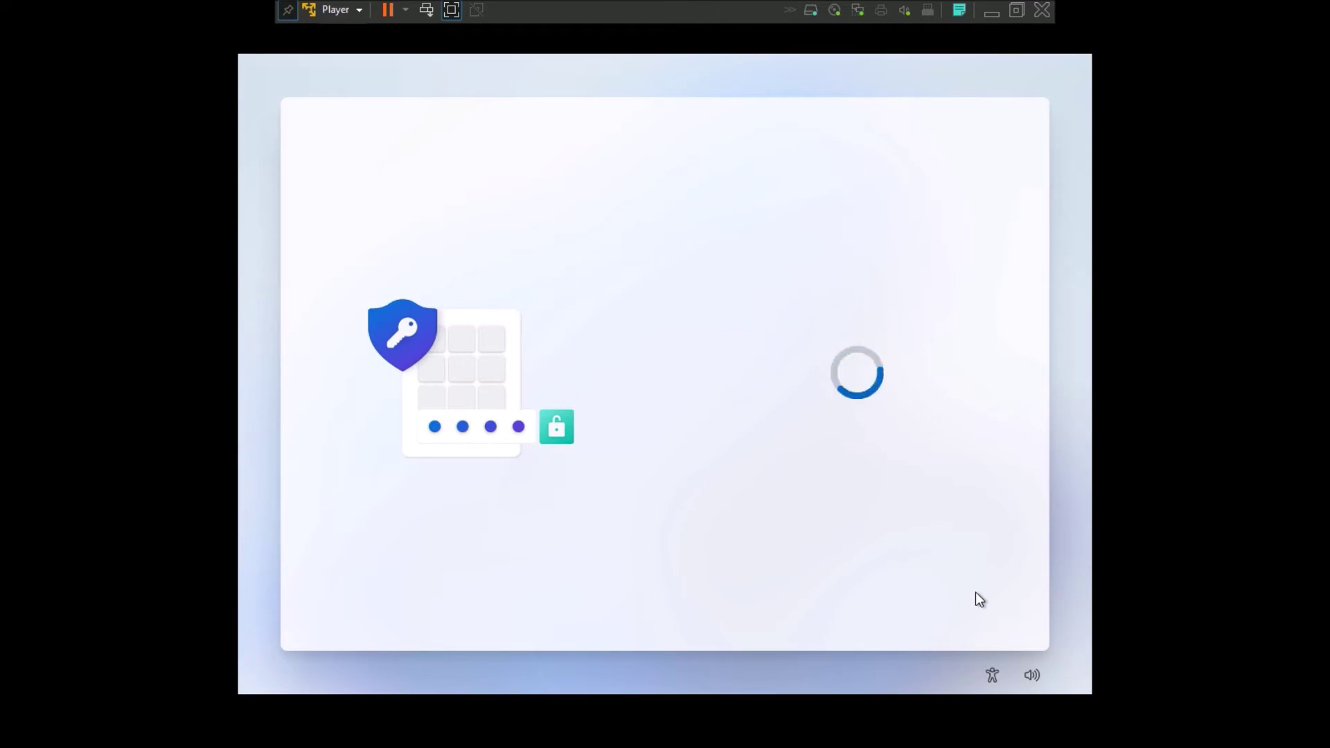
- Turn off location, Find my device, optional diagnostics, inking, tailored experiences and advertising ID, then accept
{"action": "left_click", "coordinate": [717, 367]}
{"action": "left_click", "coordinate": [717, 465]}
{"action": "scroll", "coordinate": [737, 503], "scroll_direction": "down", "scroll_amount": 2}
{"action": "left_click", "coordinate": [717, 440]}
{"action": "left_click", "coordinate": [717, 540]}
{"action": "scroll", "coordinate": [720, 539], "scroll_direction": "down", "scroll_amount": 2}
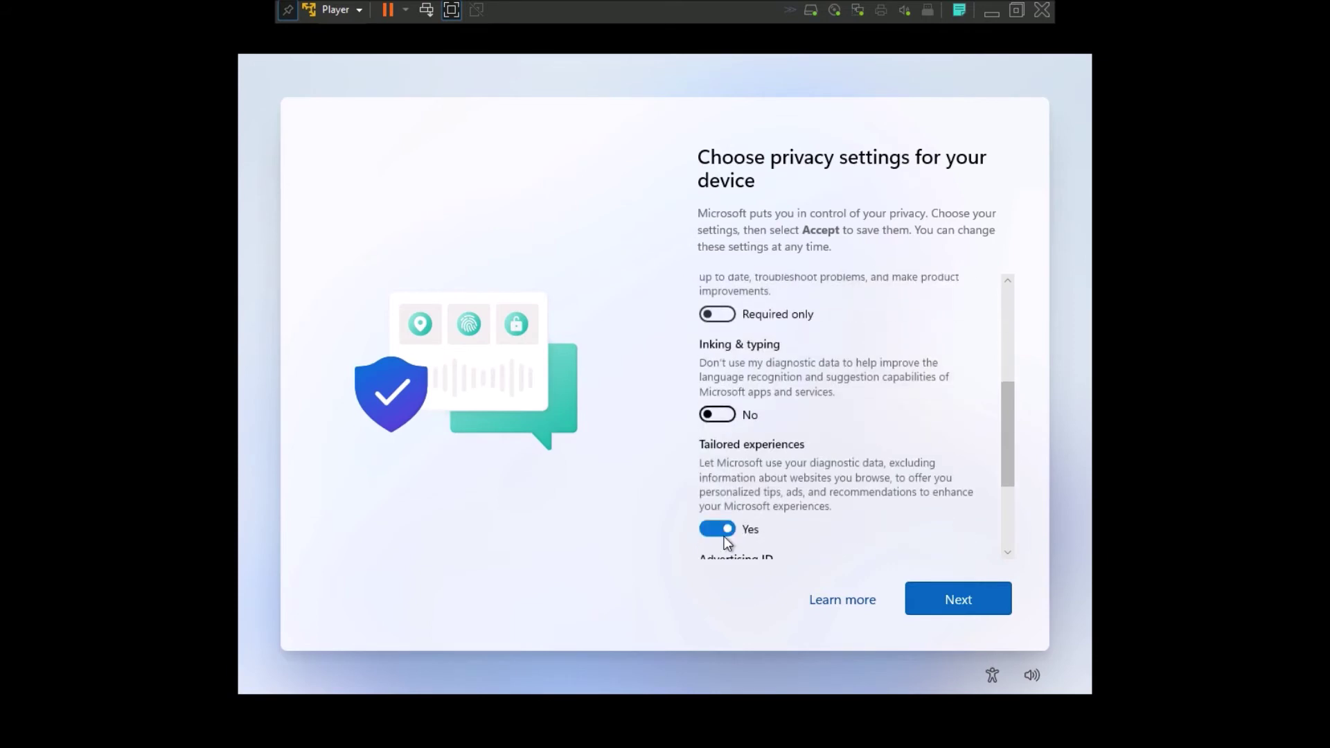
{"action": "left_click", "coordinate": [720, 530]}
{"action": "scroll", "coordinate": [724, 536], "scroll_direction": "down", "scroll_amount": 3}
{"action": "left_click", "coordinate": [717, 467]}
{"action": "left_click", "coordinate": [963, 589]}
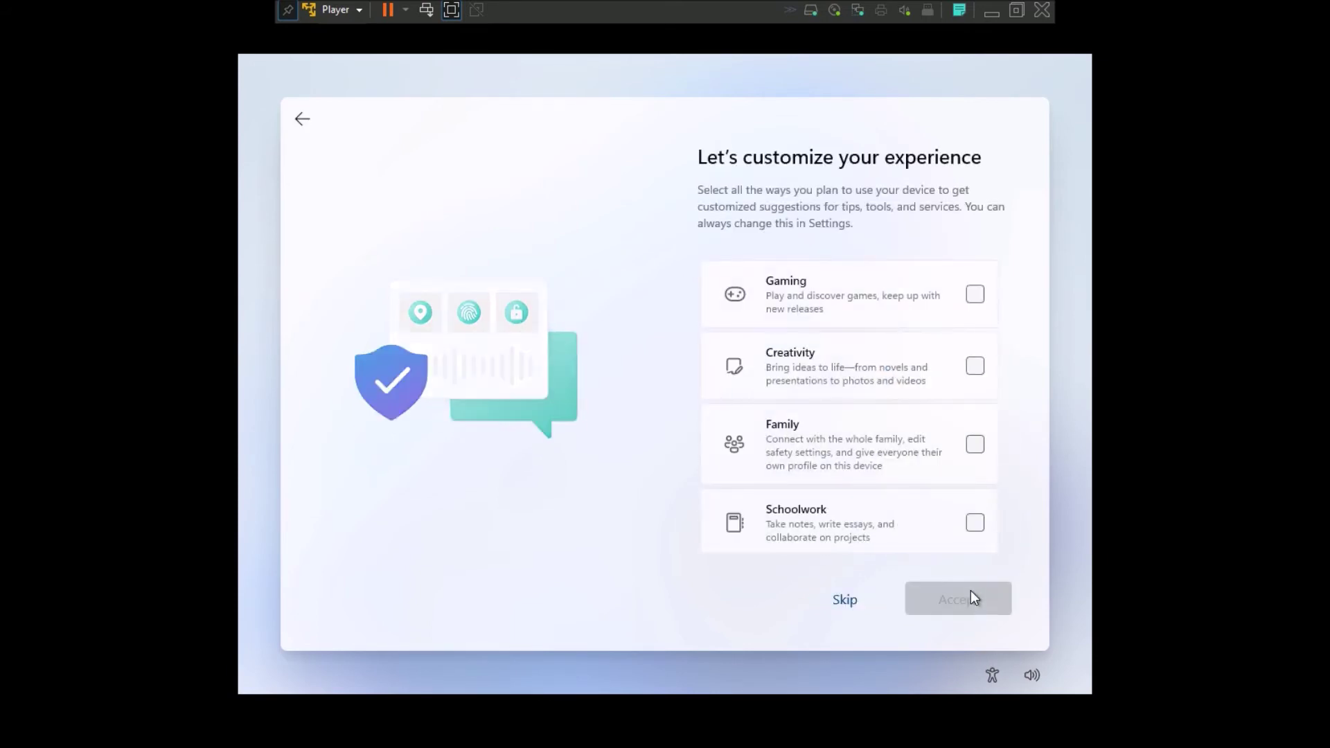
- Pick device uses including Entertainment, then store files only on this device instead of OneDrive
{"action": "left_click", "coordinate": [975, 294]}
{"action": "left_click", "coordinate": [975, 366]}
{"action": "scroll", "coordinate": [946, 528], "scroll_direction": "down", "scroll_amount": 2}
{"action": "left_click", "coordinate": [975, 502]}
{"action": "scroll", "coordinate": [976, 509], "scroll_direction": "down", "scroll_amount": 1}
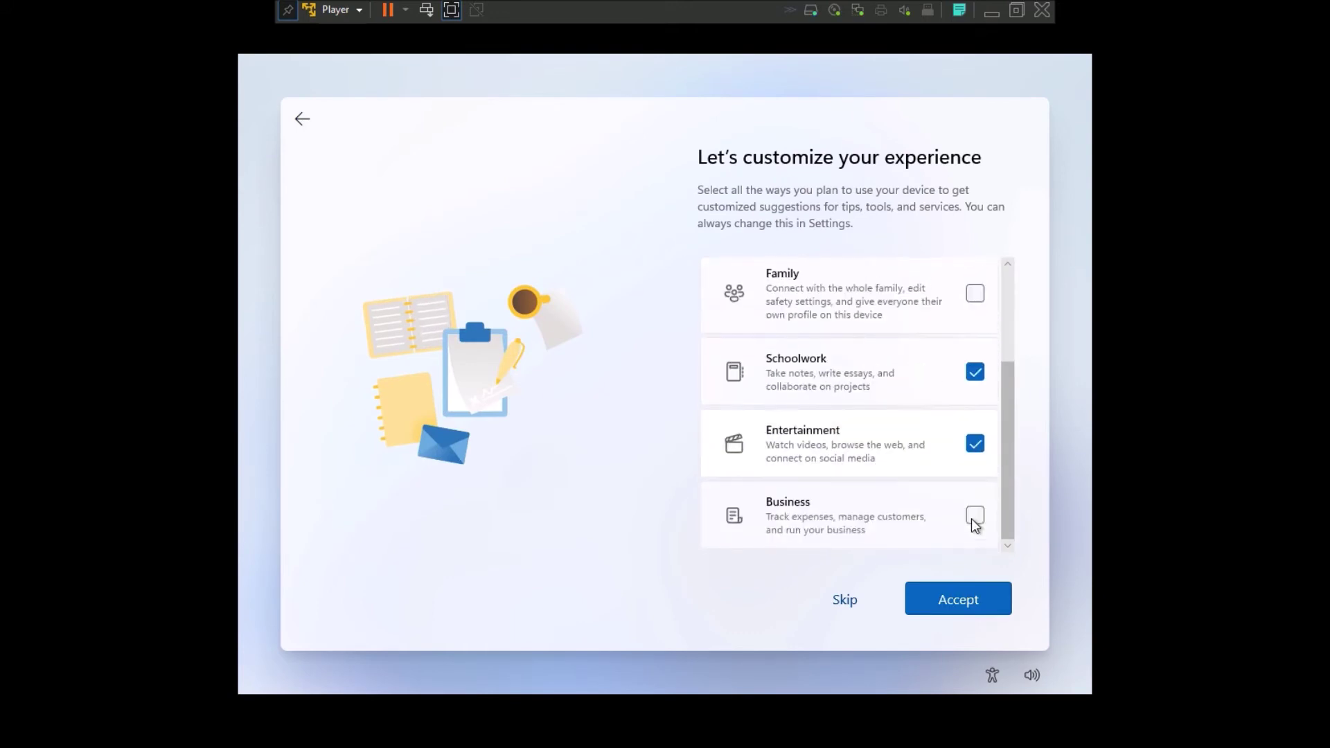
{"action": "left_click", "coordinate": [967, 594]}
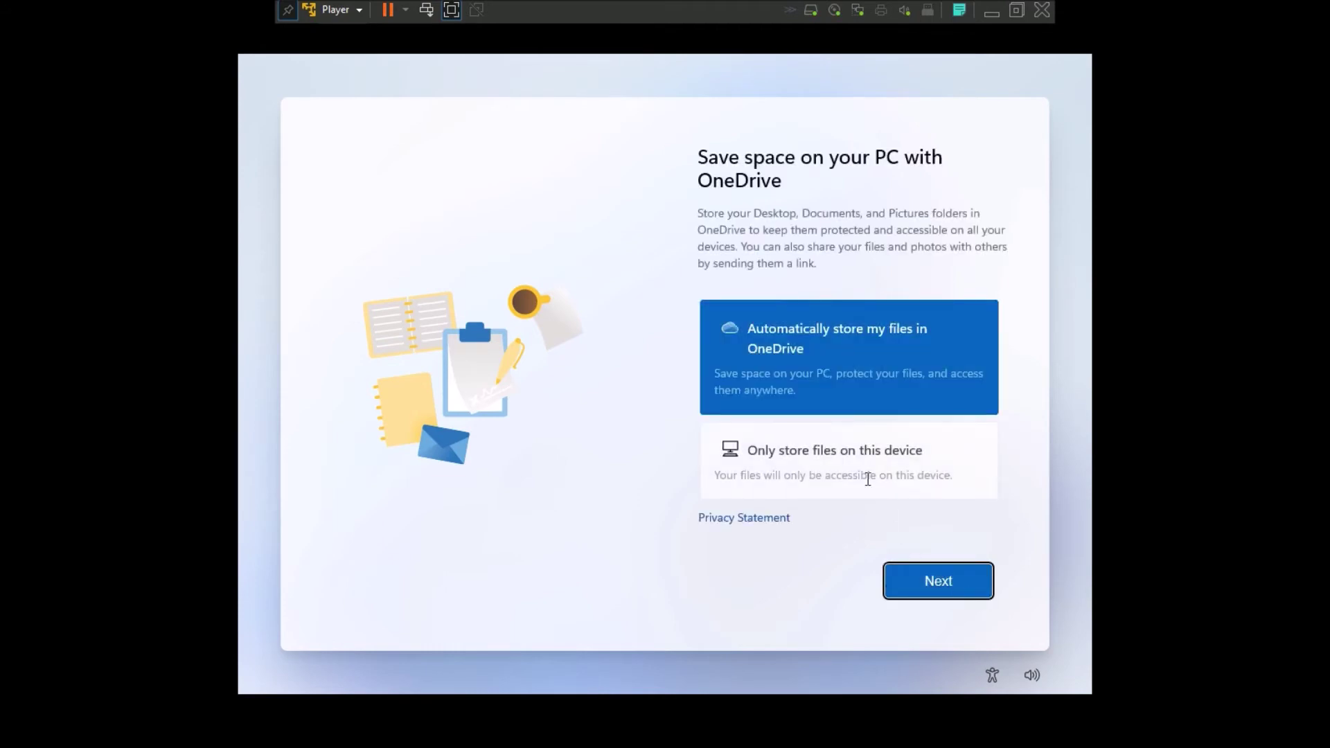
{"action": "left_click", "coordinate": [872, 493]}
{"action": "left_click", "coordinate": [951, 579]}
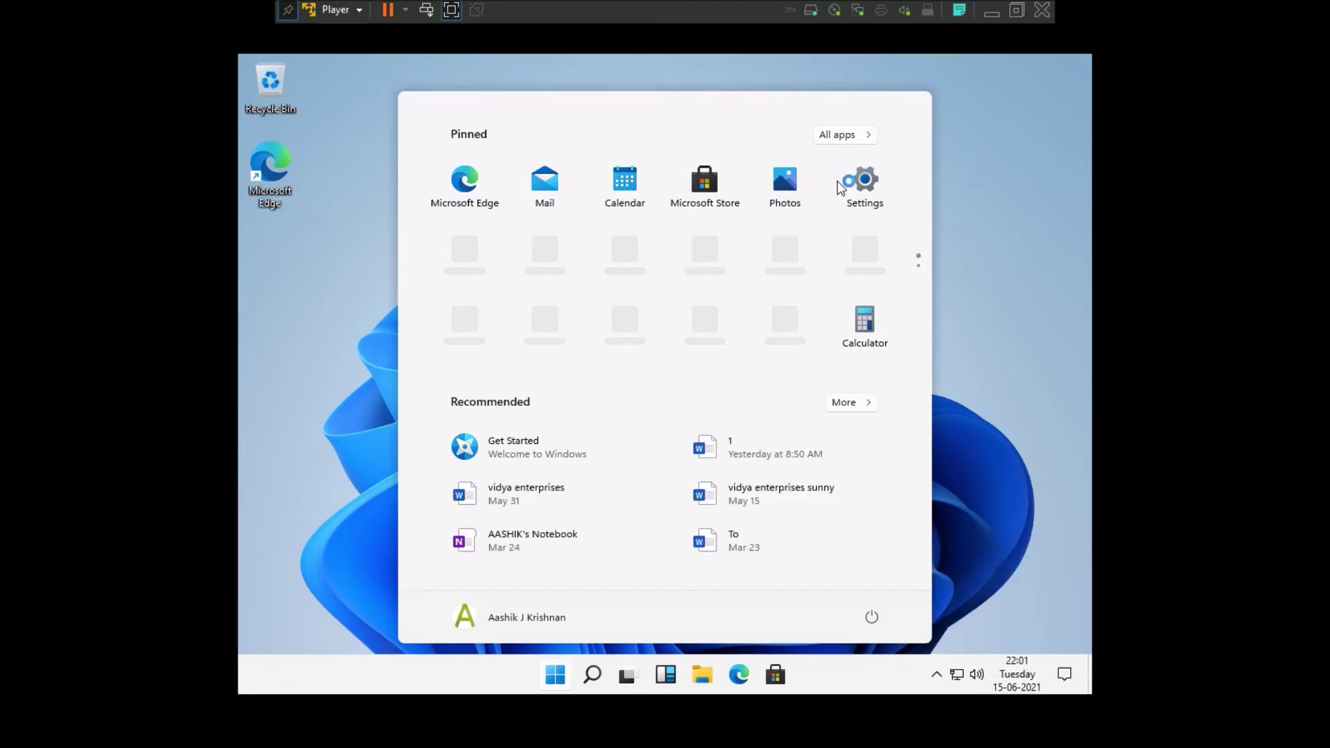
- Open Settings to view Windows Update, close it, and bring up the desktop context menu
{"action": "left_click", "coordinate": [863, 174]}
{"action": "left_click_drag", "start_coordinate": [564, 92], "coordinate": [650, 124]}
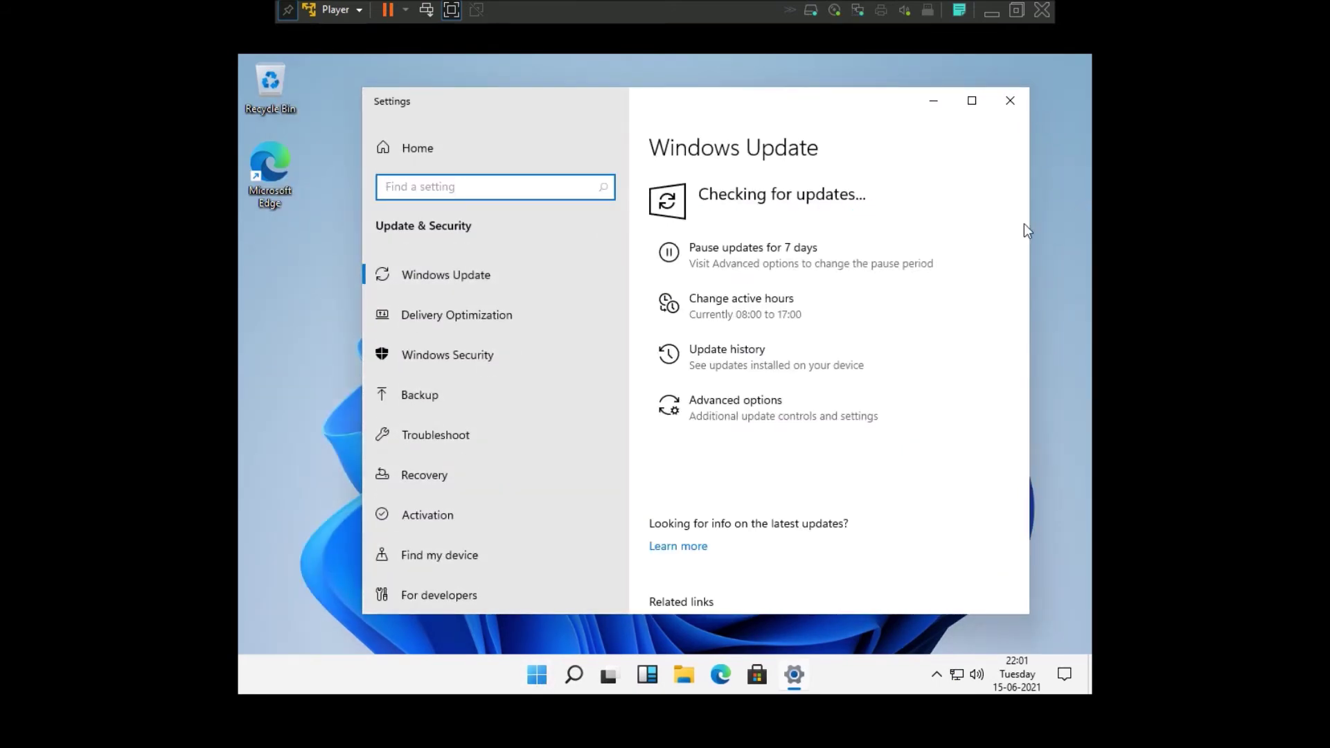
{"action": "scroll", "coordinate": [483, 457], "scroll_direction": "down", "scroll_amount": 3}
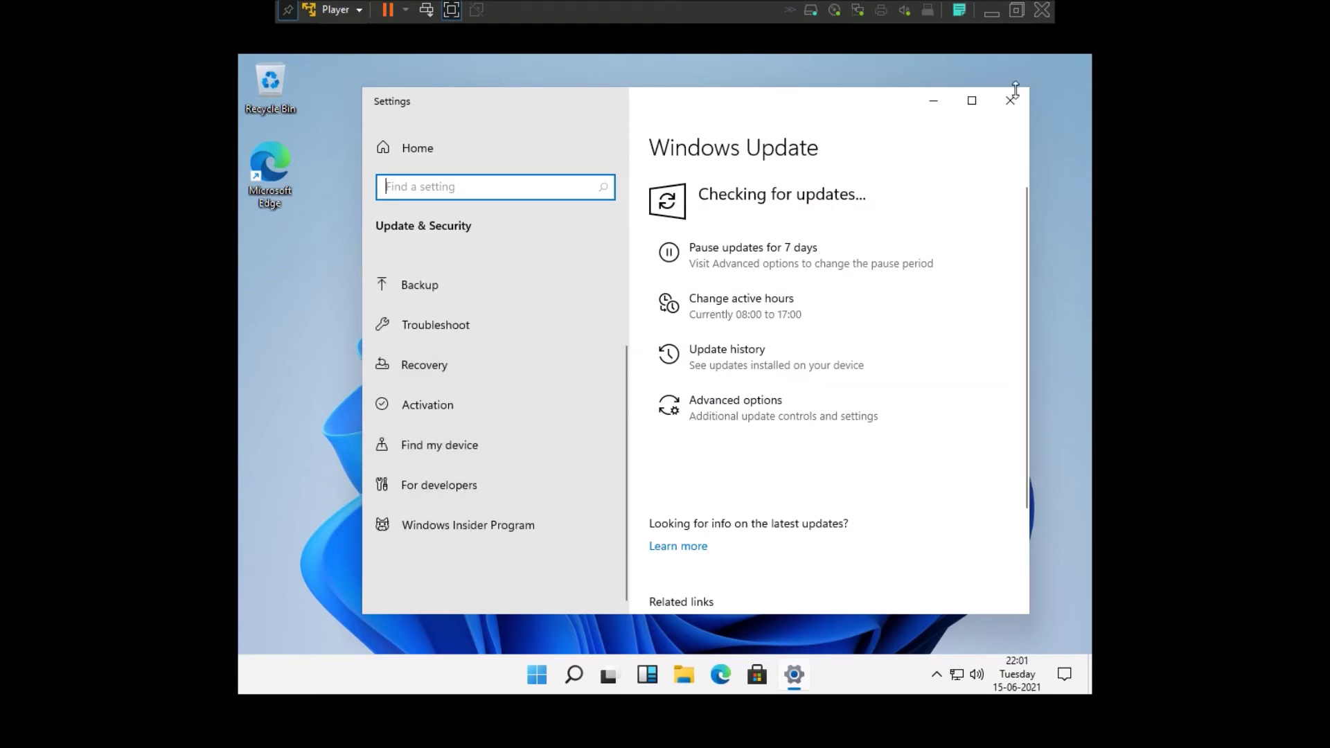
{"action": "left_click", "coordinate": [1012, 100]}
{"action": "right_click", "coordinate": [572, 250]}
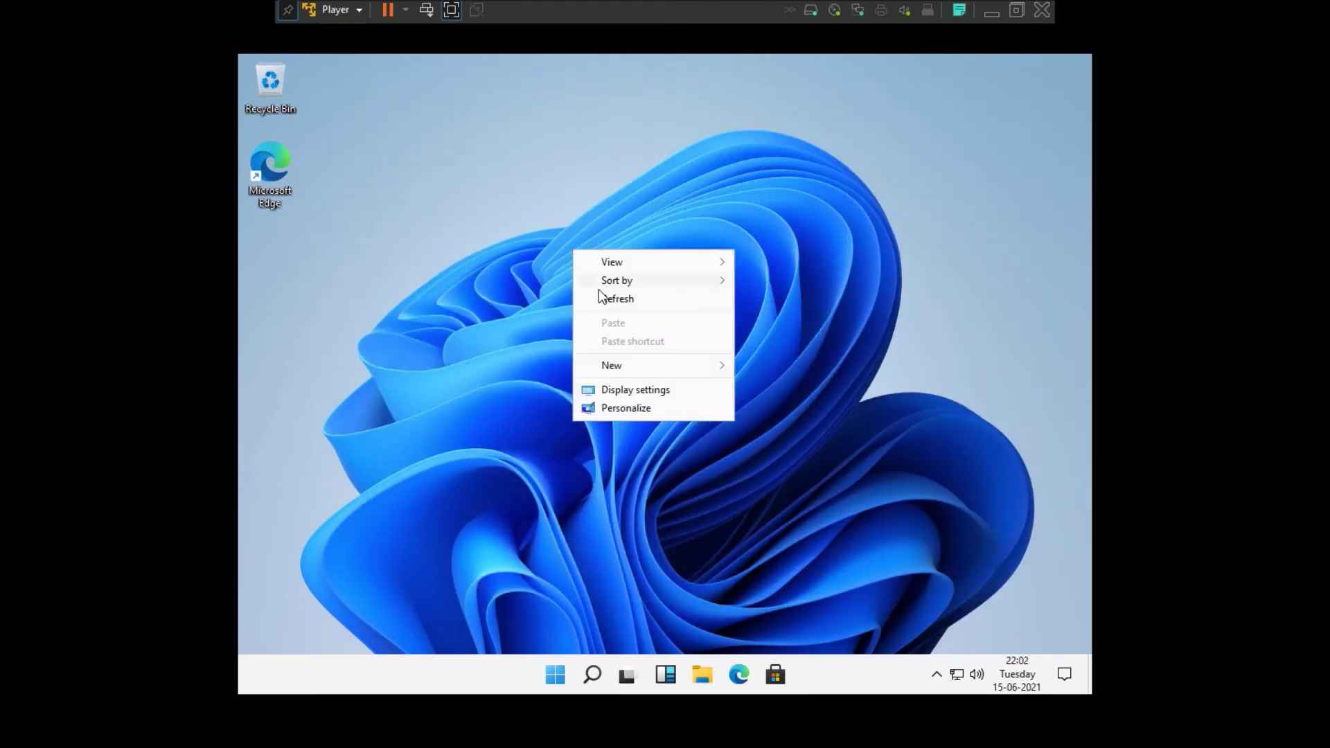
- Open Display settings from the desktop menu and switch the resolution to 1280 × 768, keeping it
{"action": "right_click", "coordinate": [599, 292]}
{"action": "left_click", "coordinate": [631, 453]}
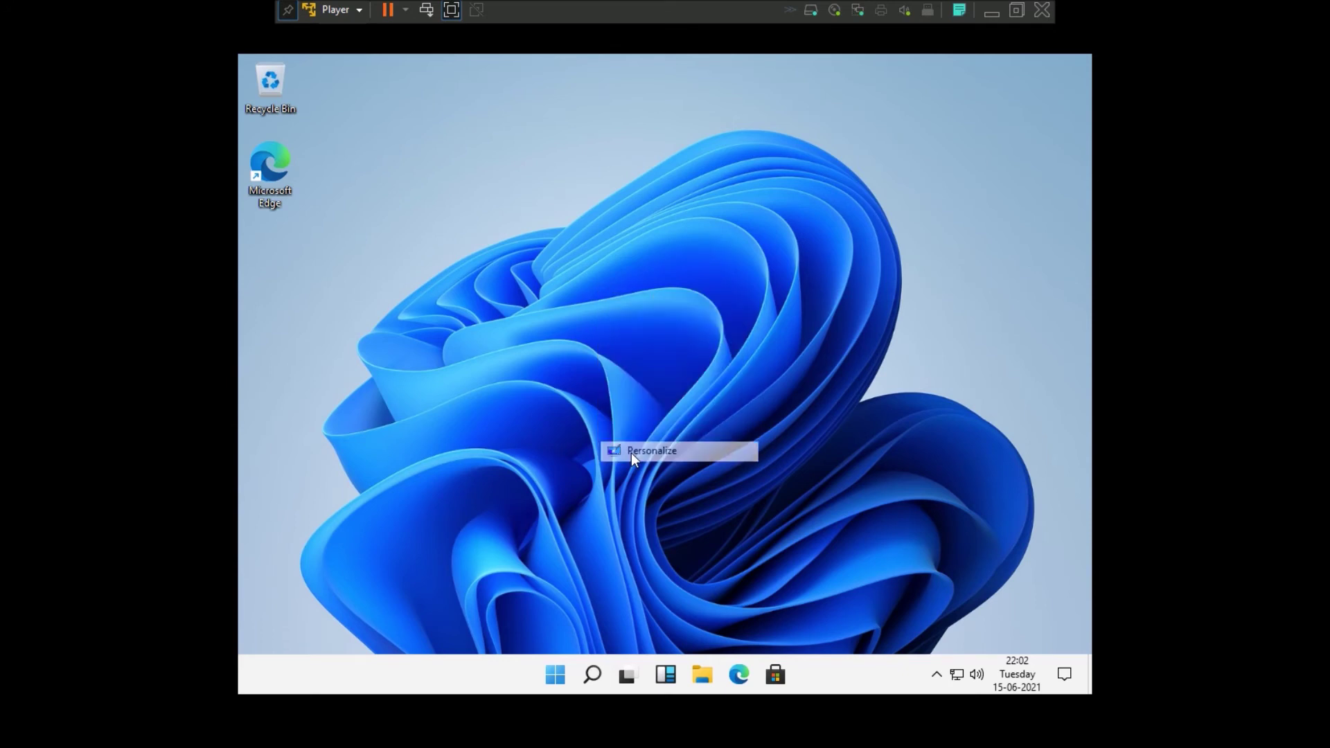
{"action": "right_click", "coordinate": [262, 261]}
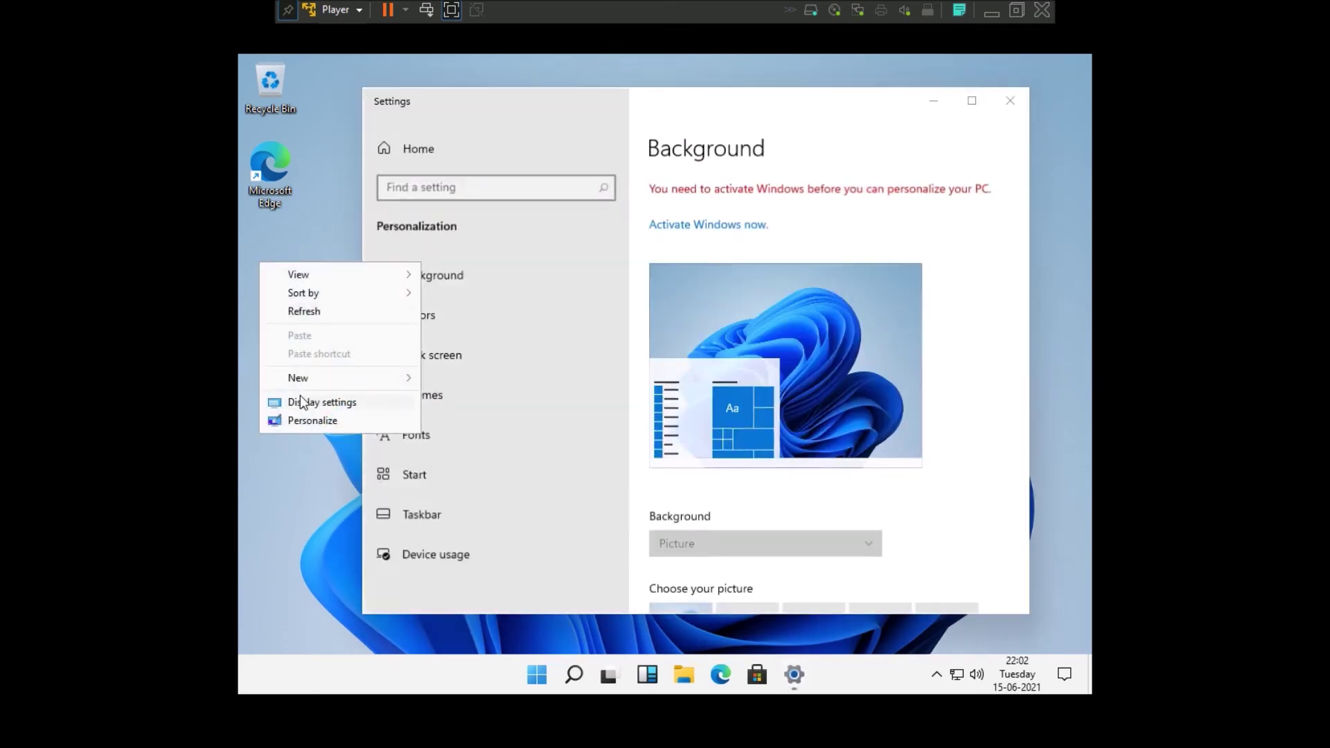
{"action": "left_click", "coordinate": [1010, 101]}
{"action": "right_click", "coordinate": [597, 261]}
{"action": "left_click", "coordinate": [654, 400]}
{"action": "scroll", "coordinate": [693, 291], "scroll_direction": "down", "scroll_amount": 5}
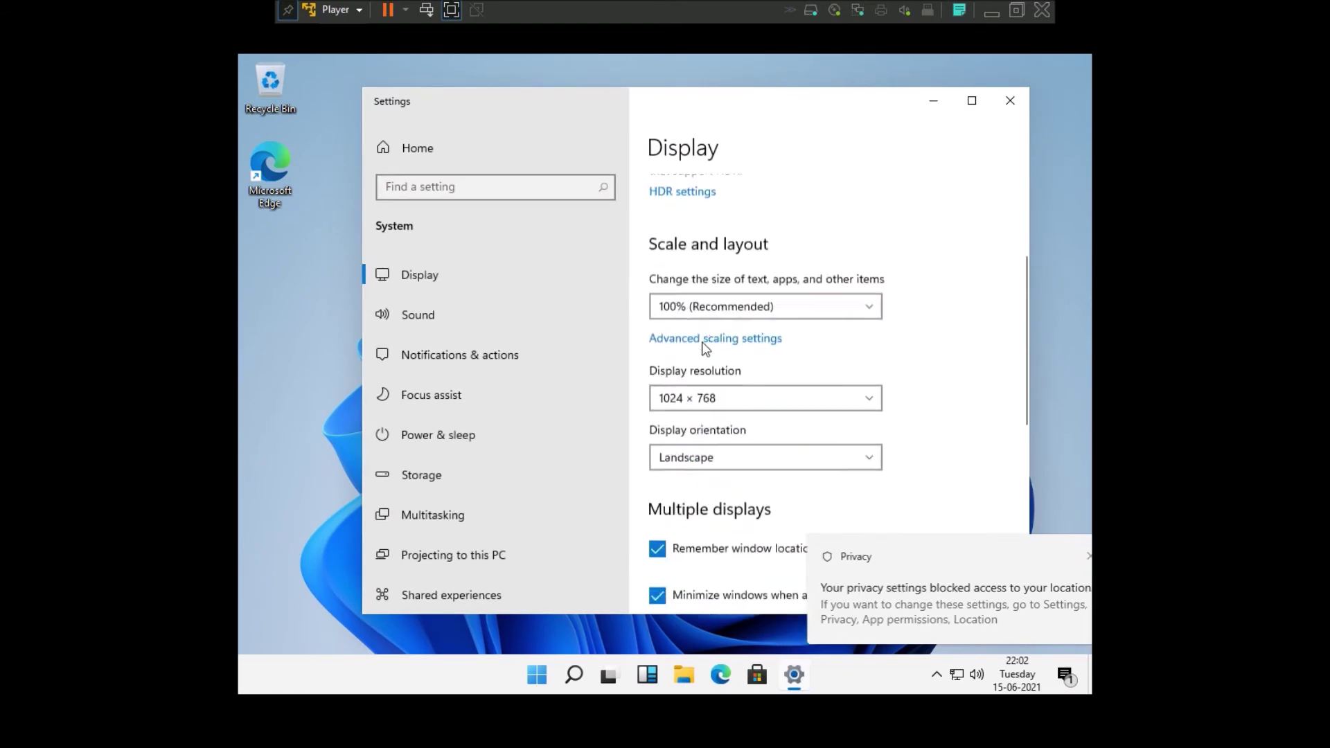
{"action": "left_click", "coordinate": [708, 309]}
{"action": "left_click", "coordinate": [697, 410]}
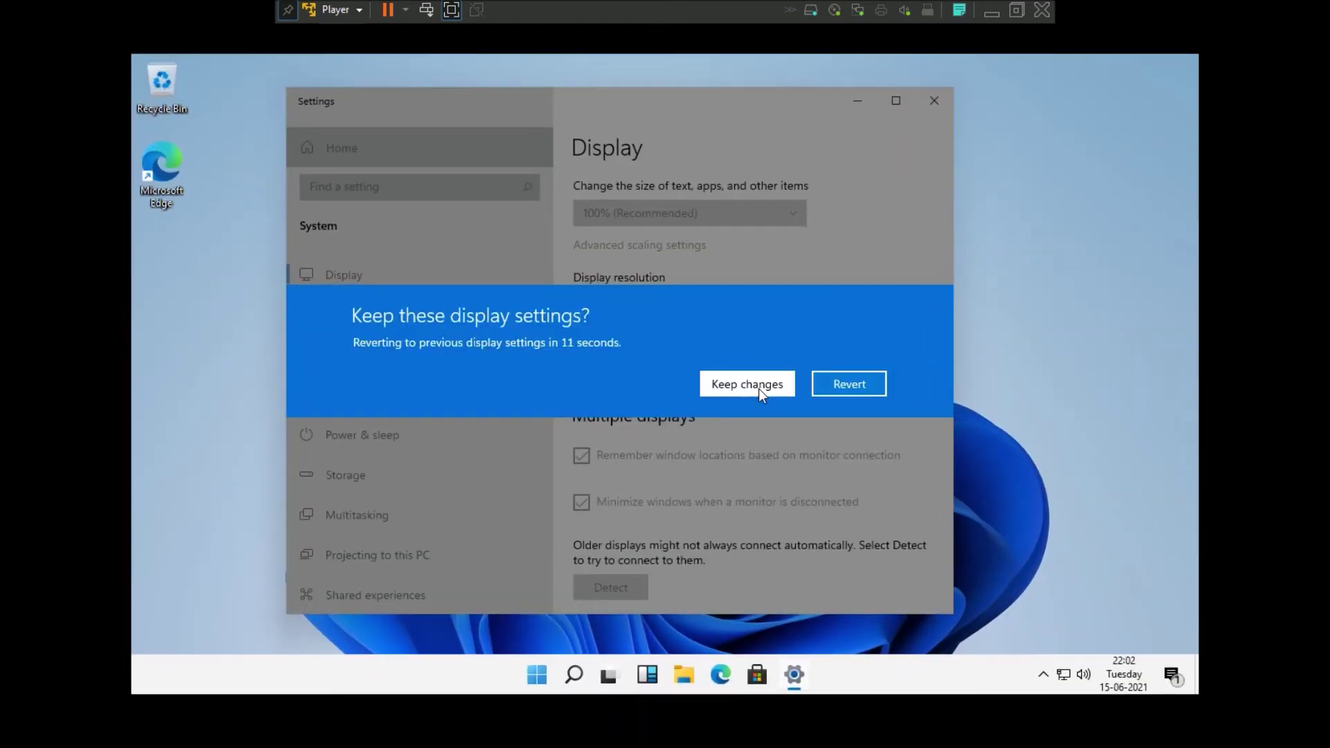
{"action": "left_click", "coordinate": [759, 388]}
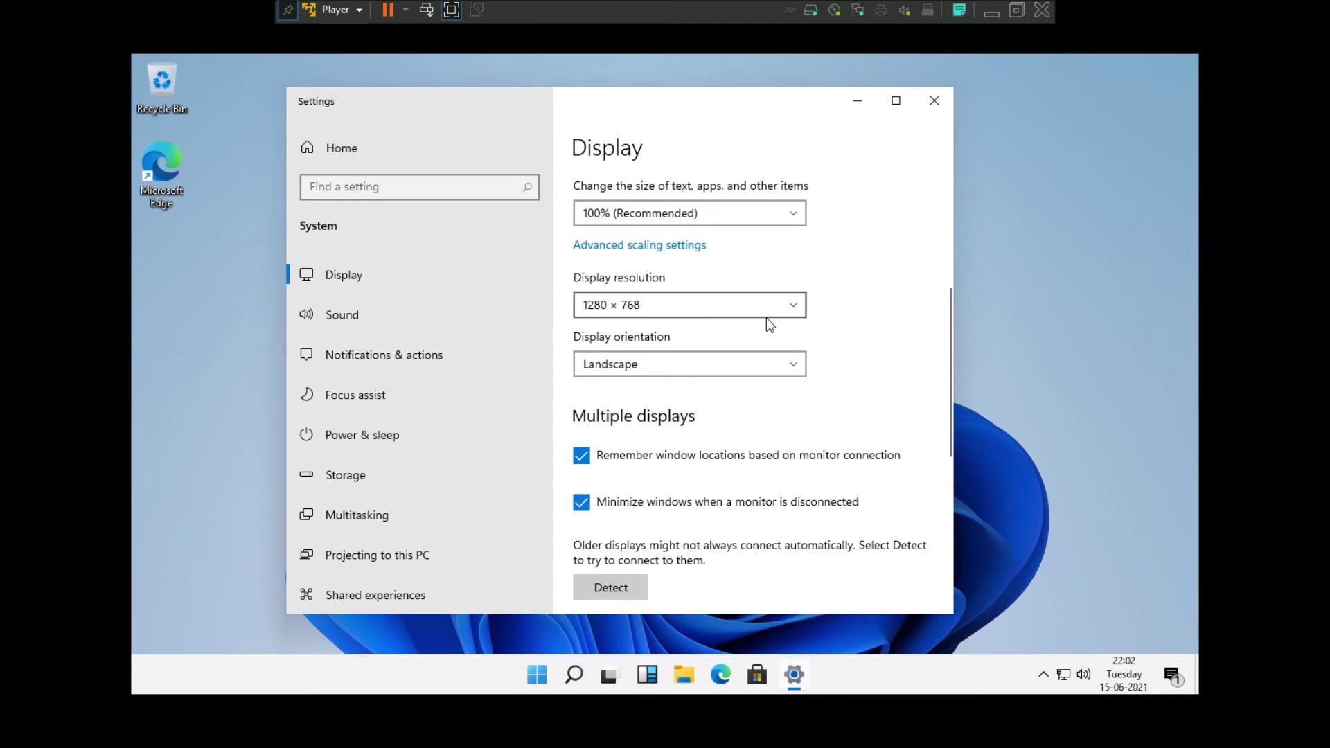
- Try 1366 × 768 and revert, then keep 1280 × 800 and close Settings
{"action": "left_click", "coordinate": [722, 309]}
{"action": "left_click", "coordinate": [653, 305]}
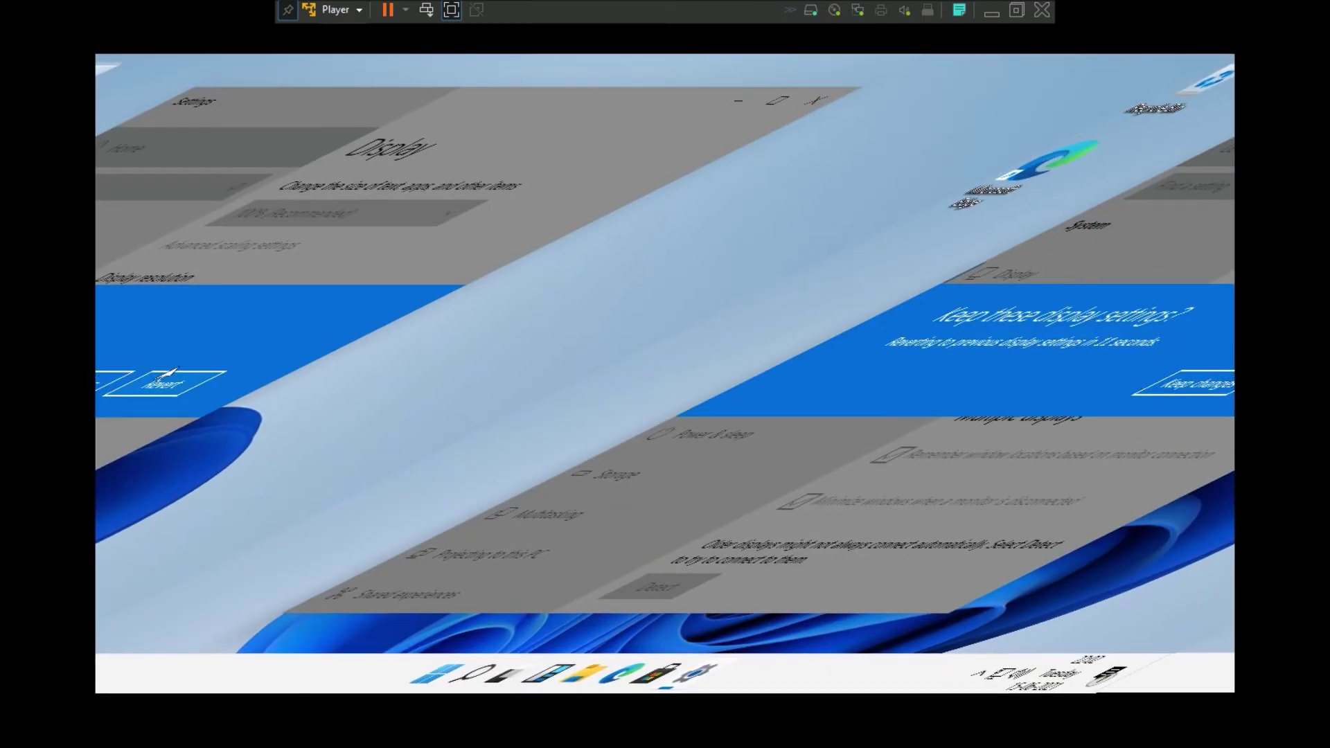
{"action": "left_click", "coordinate": [170, 378]}
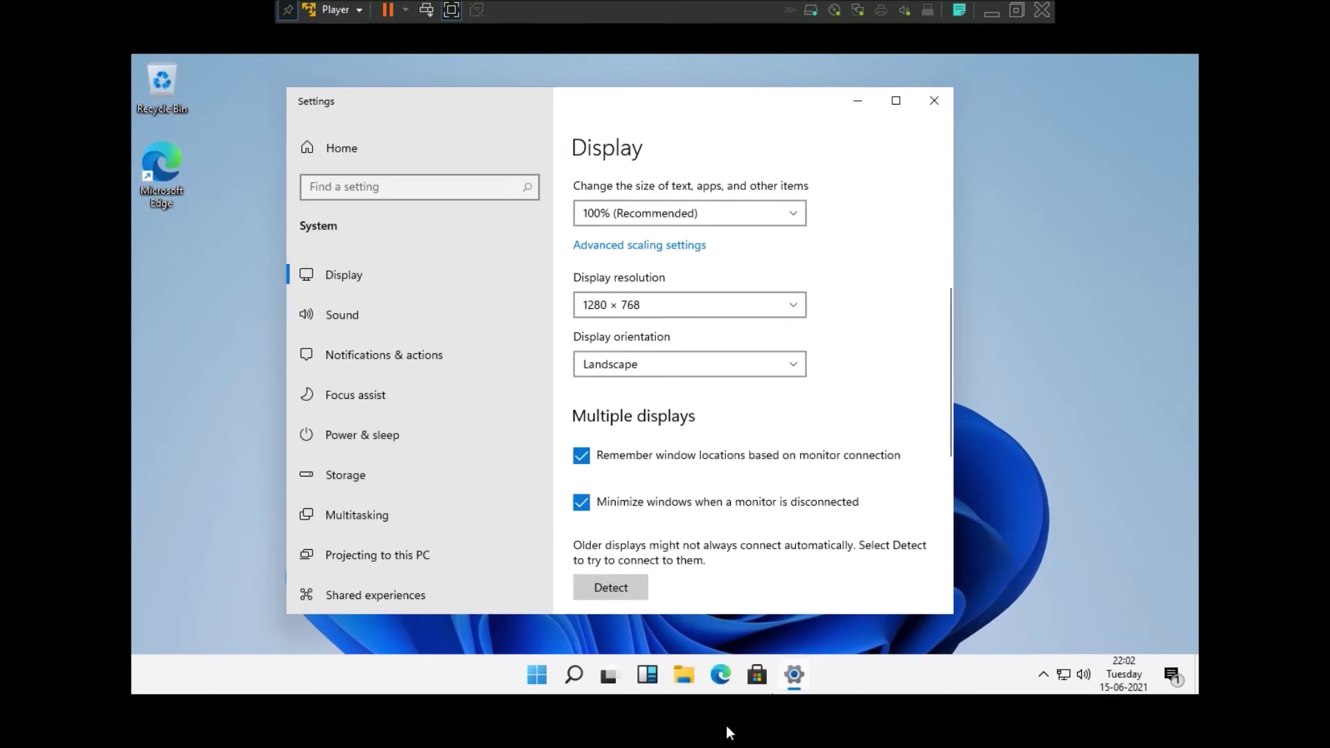
{"action": "left_click", "coordinate": [697, 308]}
{"action": "left_click", "coordinate": [650, 406]}
{"action": "left_click", "coordinate": [664, 309]}
{"action": "left_click", "coordinate": [629, 386]}
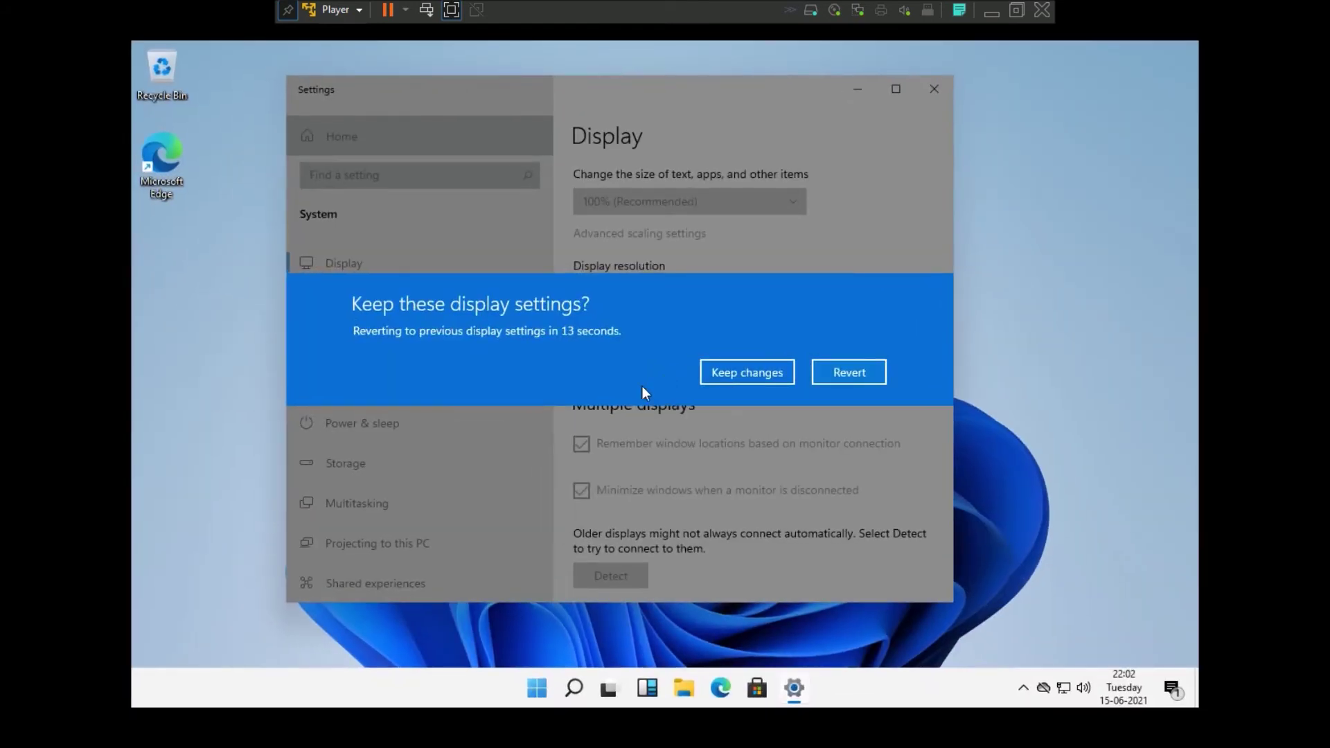
{"action": "left_click", "coordinate": [739, 380]}
{"action": "left_click", "coordinate": [934, 89]}
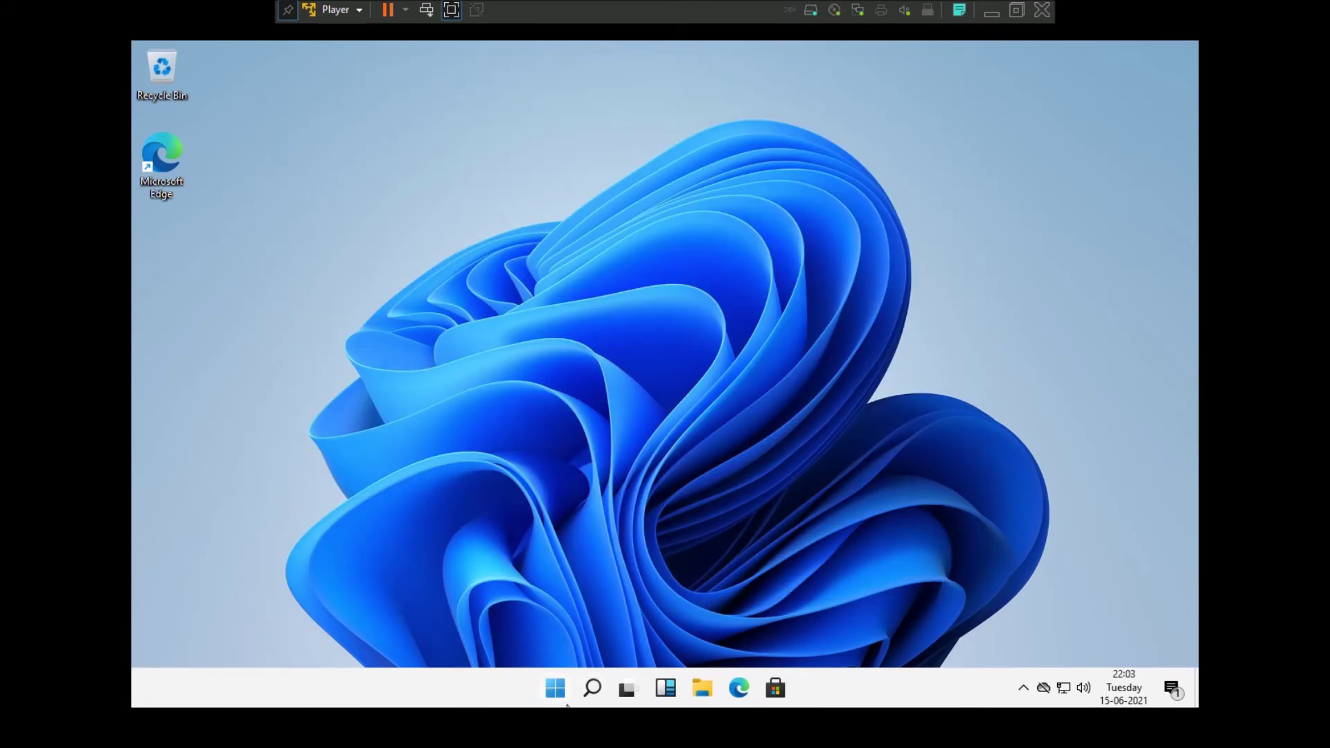
{"action": "left_click", "coordinate": [567, 705]}
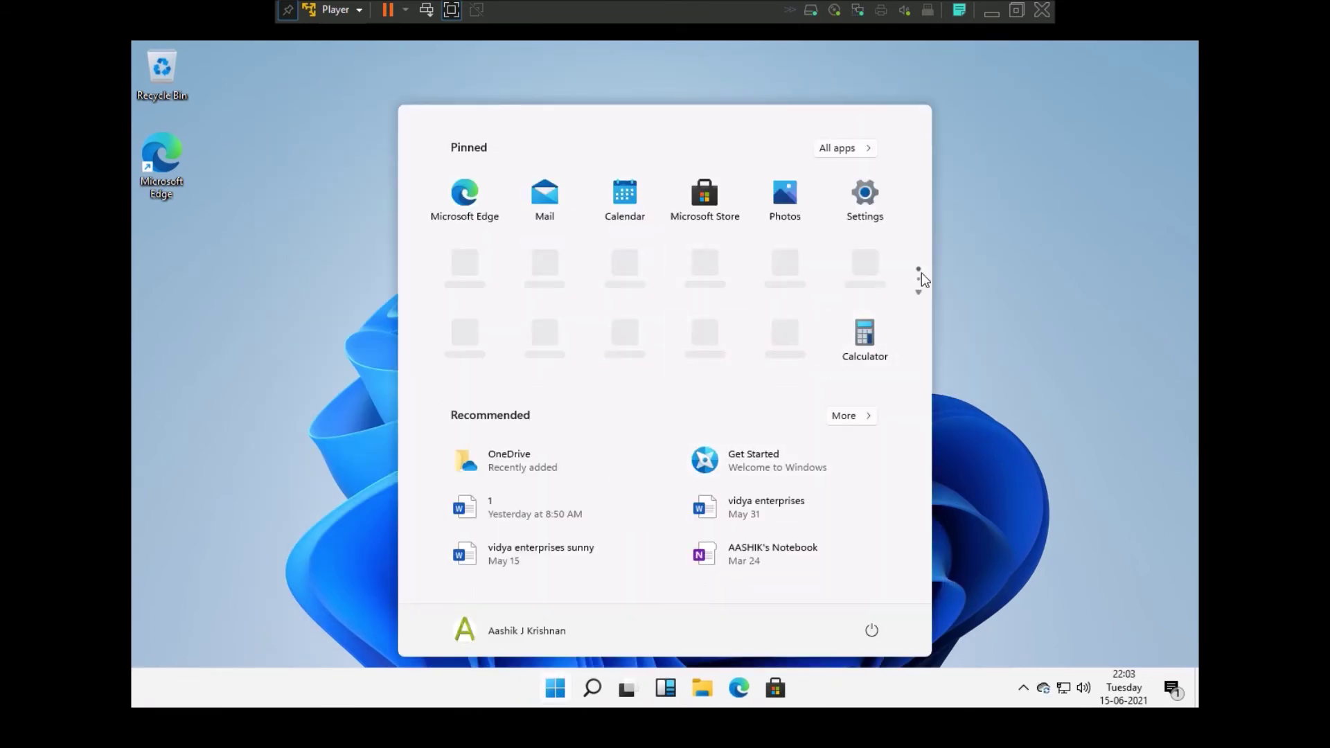
- Browse pinned apps, then review This PC's About specifications and close them
{"action": "left_click", "coordinate": [919, 291]}
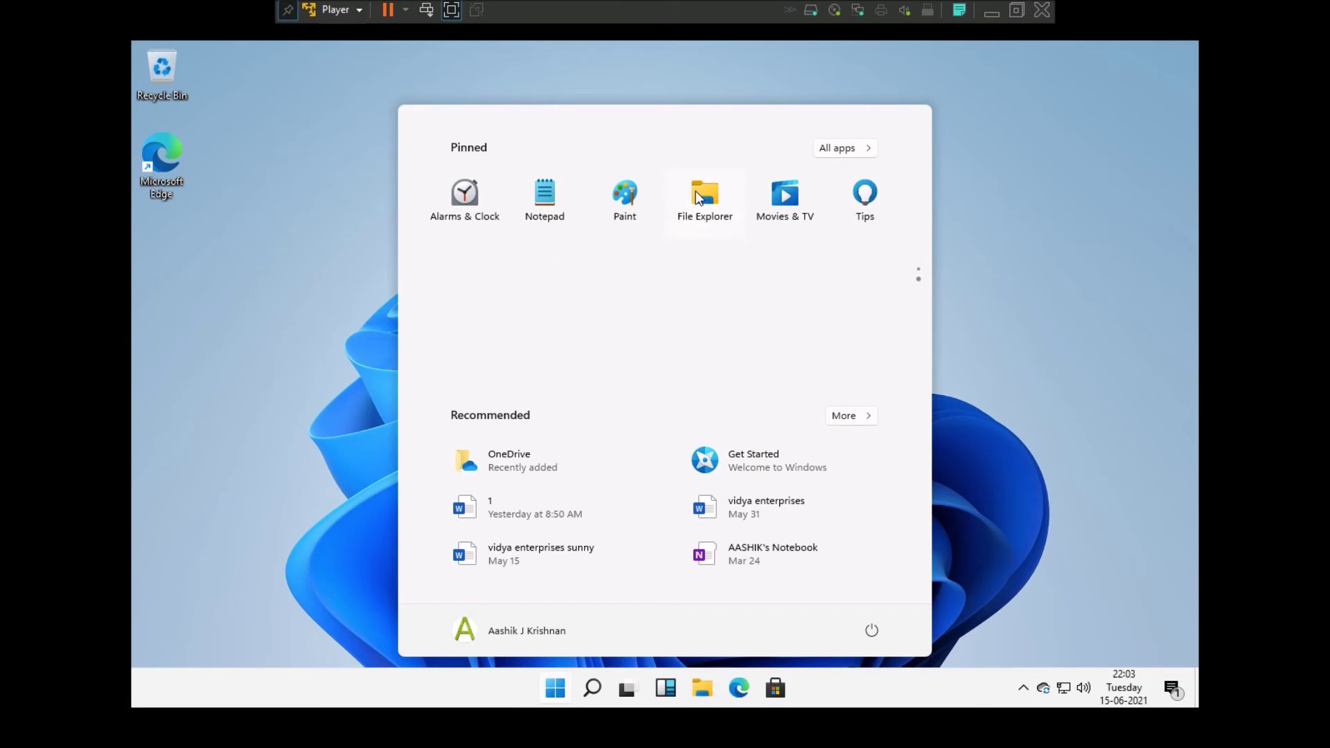
{"action": "left_click", "coordinate": [698, 198]}
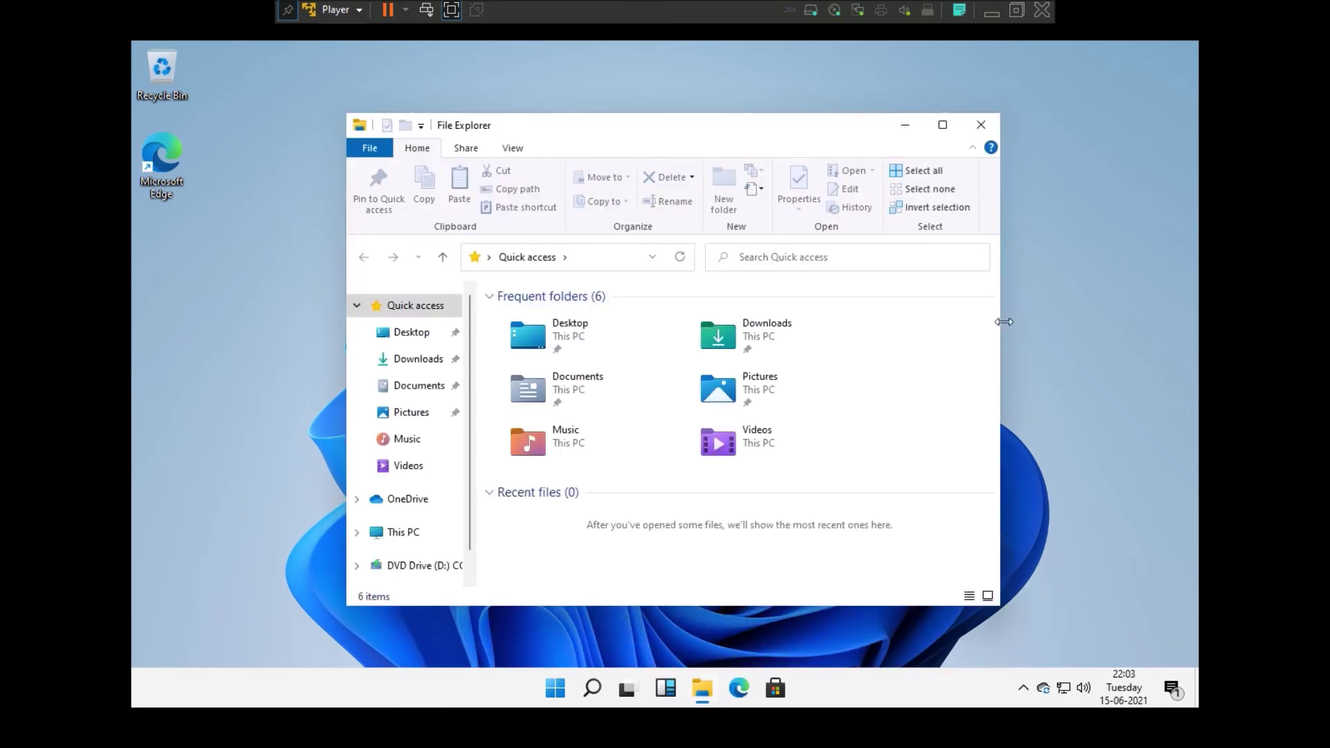
{"action": "left_click_drag", "start_coordinate": [1004, 321], "coordinate": [1121, 319]}
{"action": "left_click", "coordinate": [380, 540]}
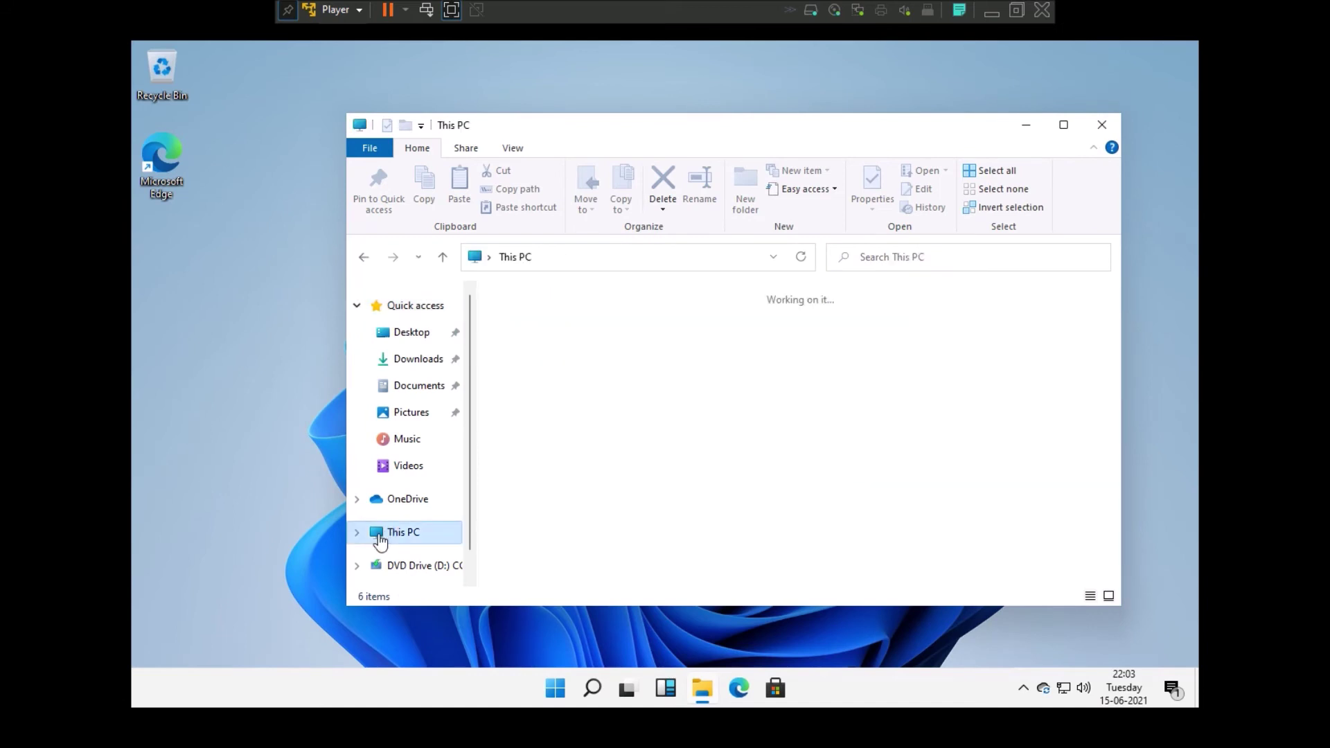
{"action": "right_click", "coordinate": [408, 534]}
{"action": "left_click", "coordinate": [423, 516]}
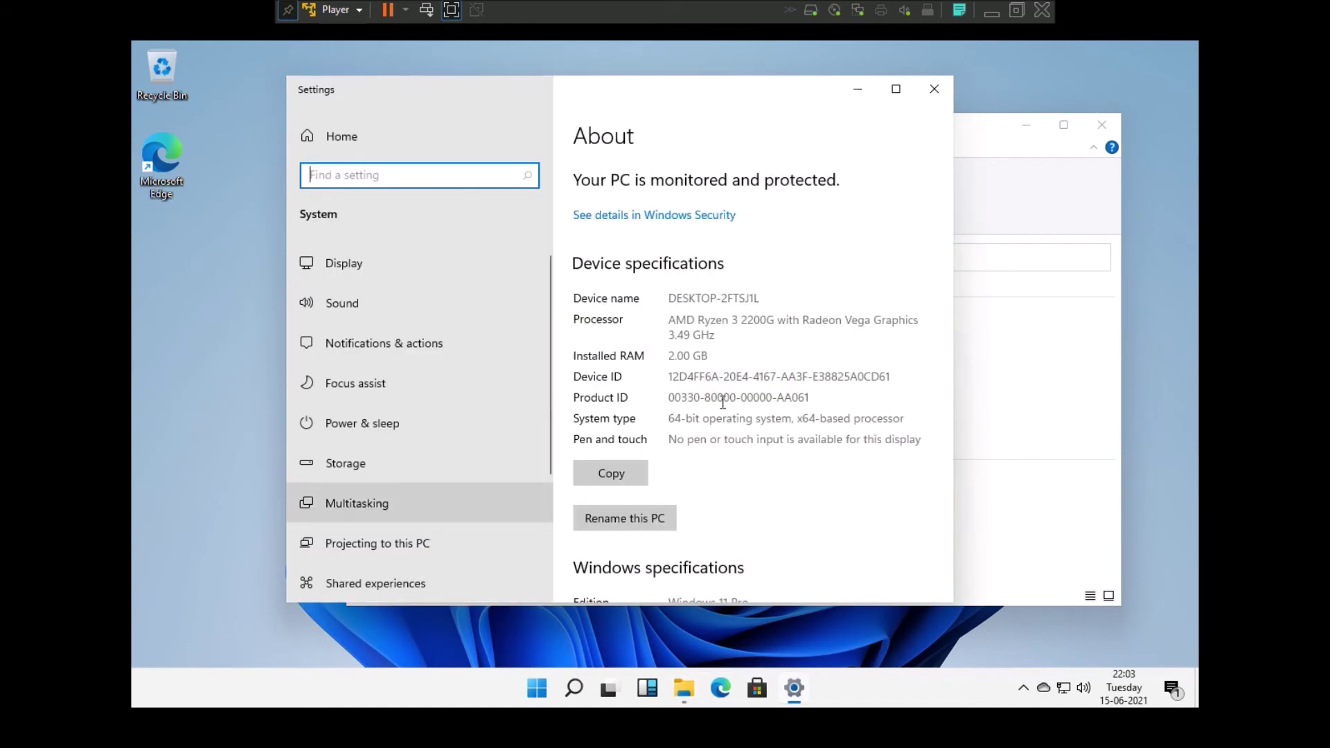
{"action": "scroll", "coordinate": [729, 435], "scroll_direction": "down", "scroll_amount": 3}
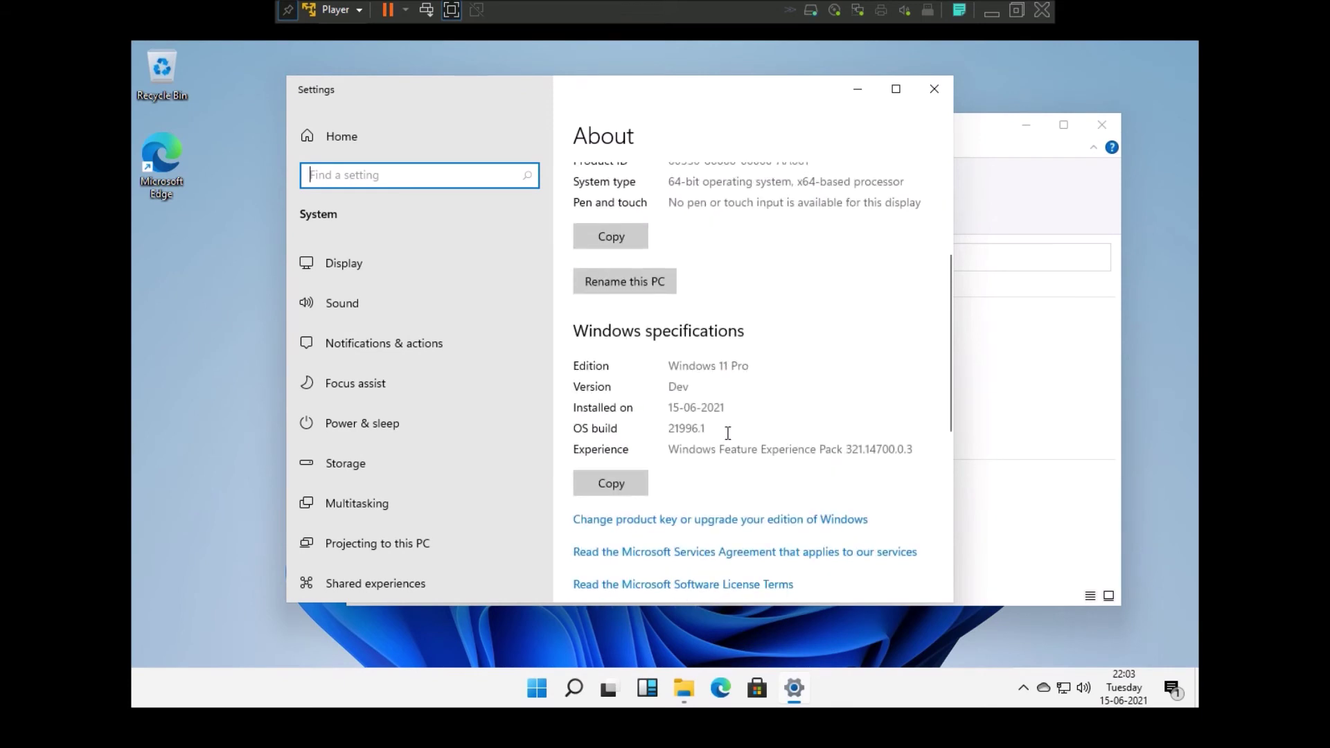
{"action": "scroll", "coordinate": [728, 432], "scroll_direction": "down", "scroll_amount": 1}
{"action": "scroll", "coordinate": [728, 440], "scroll_direction": "down", "scroll_amount": 5}
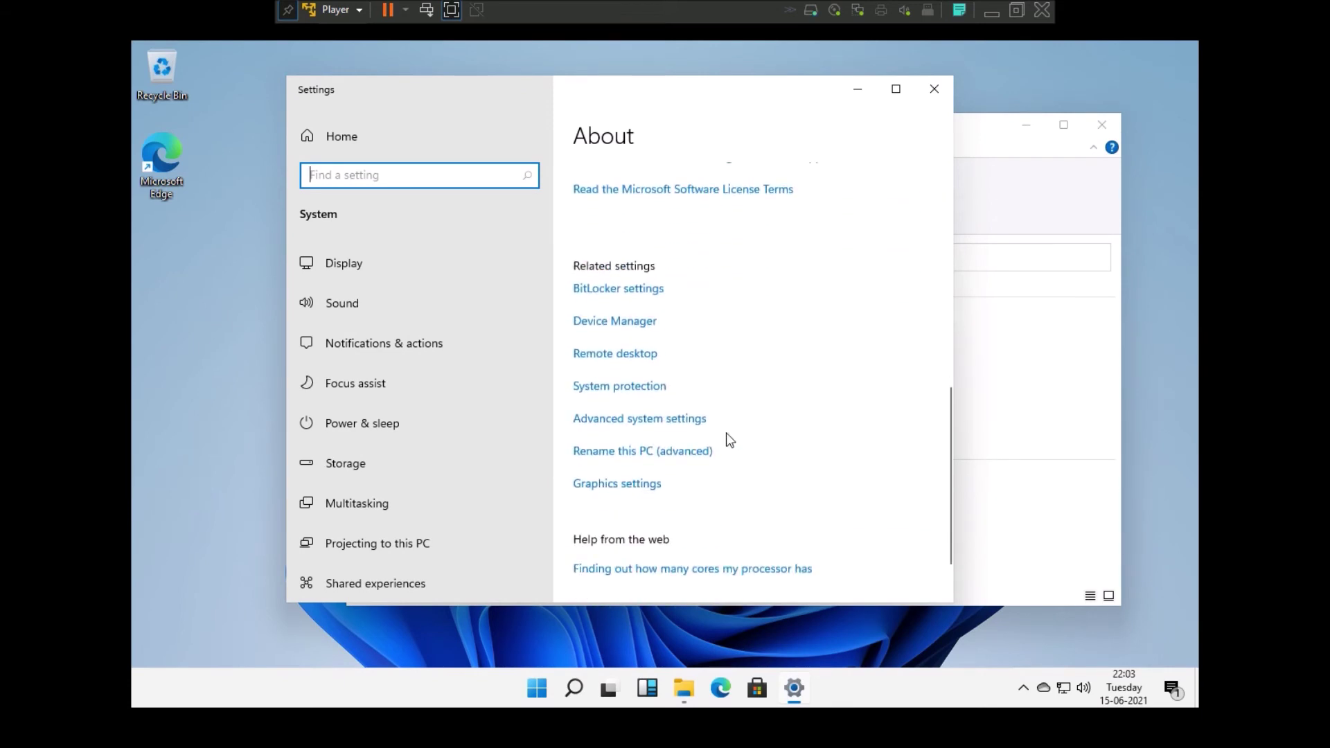
{"action": "left_click", "coordinate": [924, 98]}
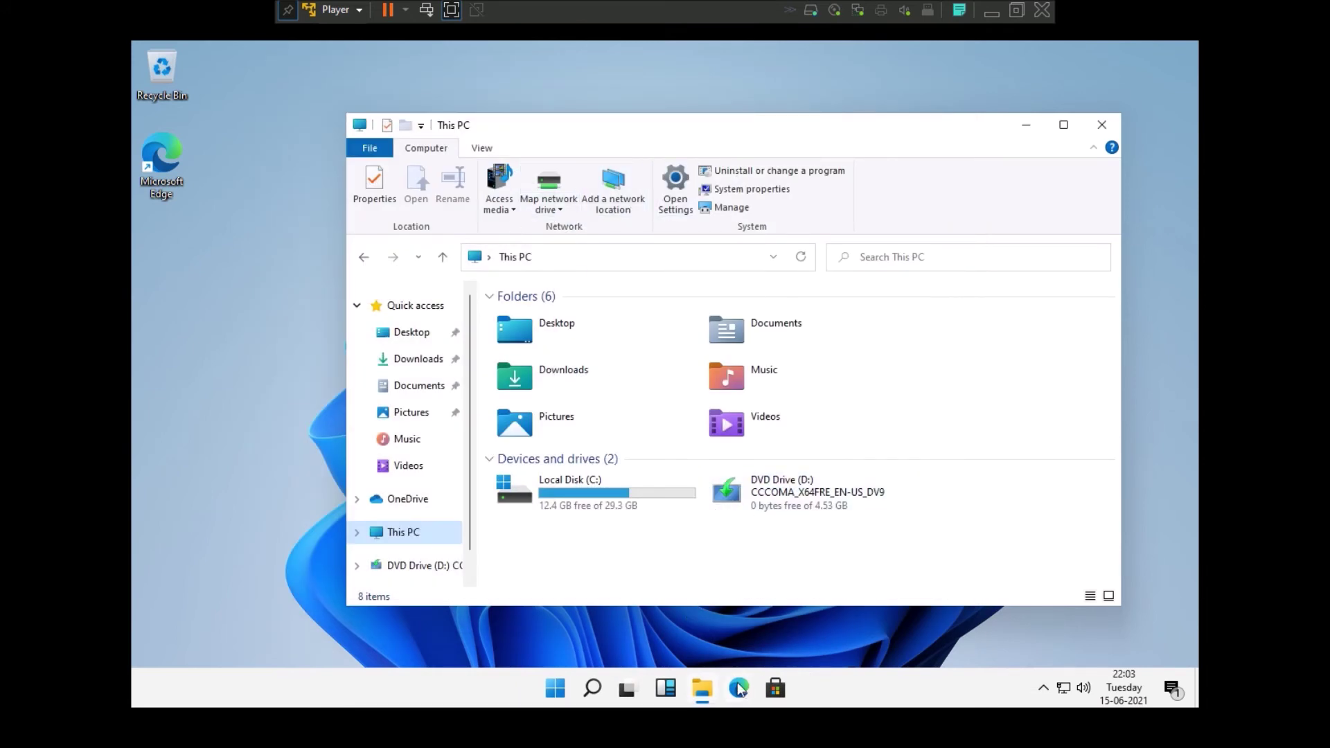
- Launch Microsoft Store, close File Explorer, and check the empty Recycle Bin
{"action": "left_click", "coordinate": [775, 687]}
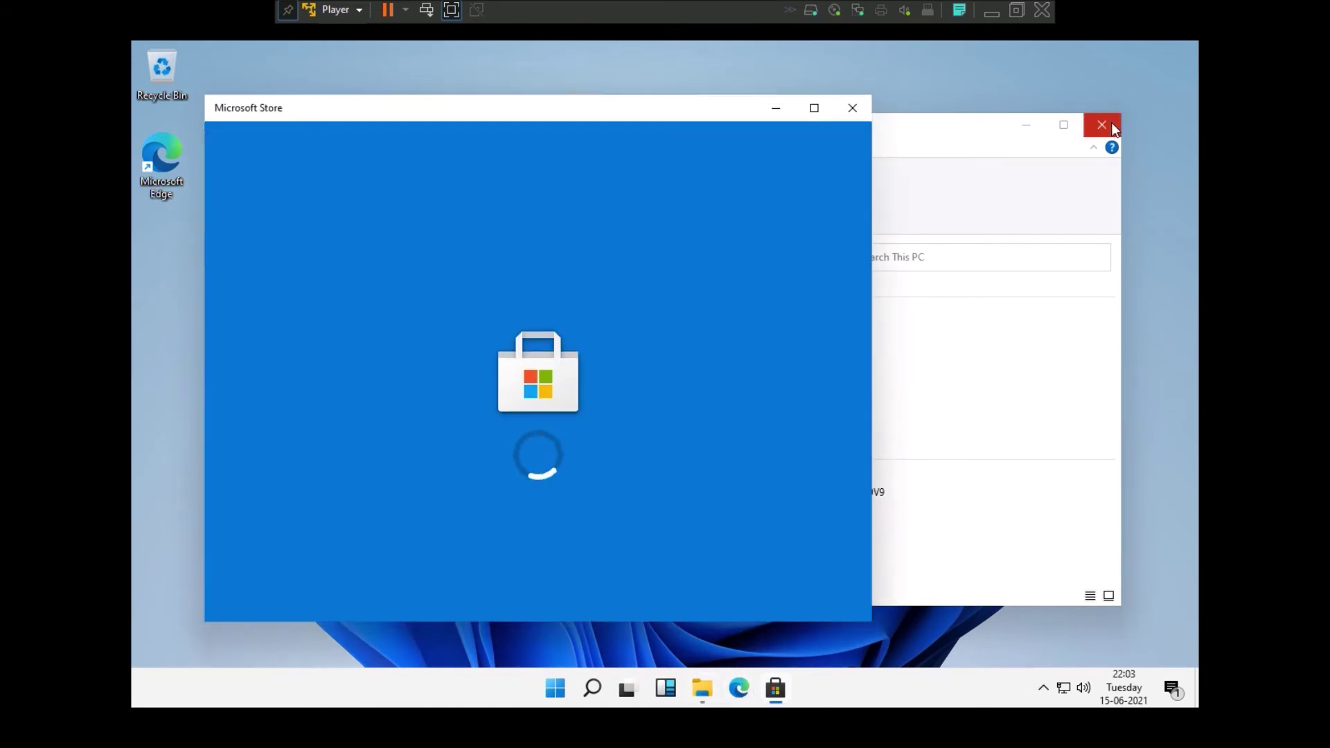
{"action": "left_click", "coordinate": [1112, 128]}
{"action": "double_click", "coordinate": [167, 57]}
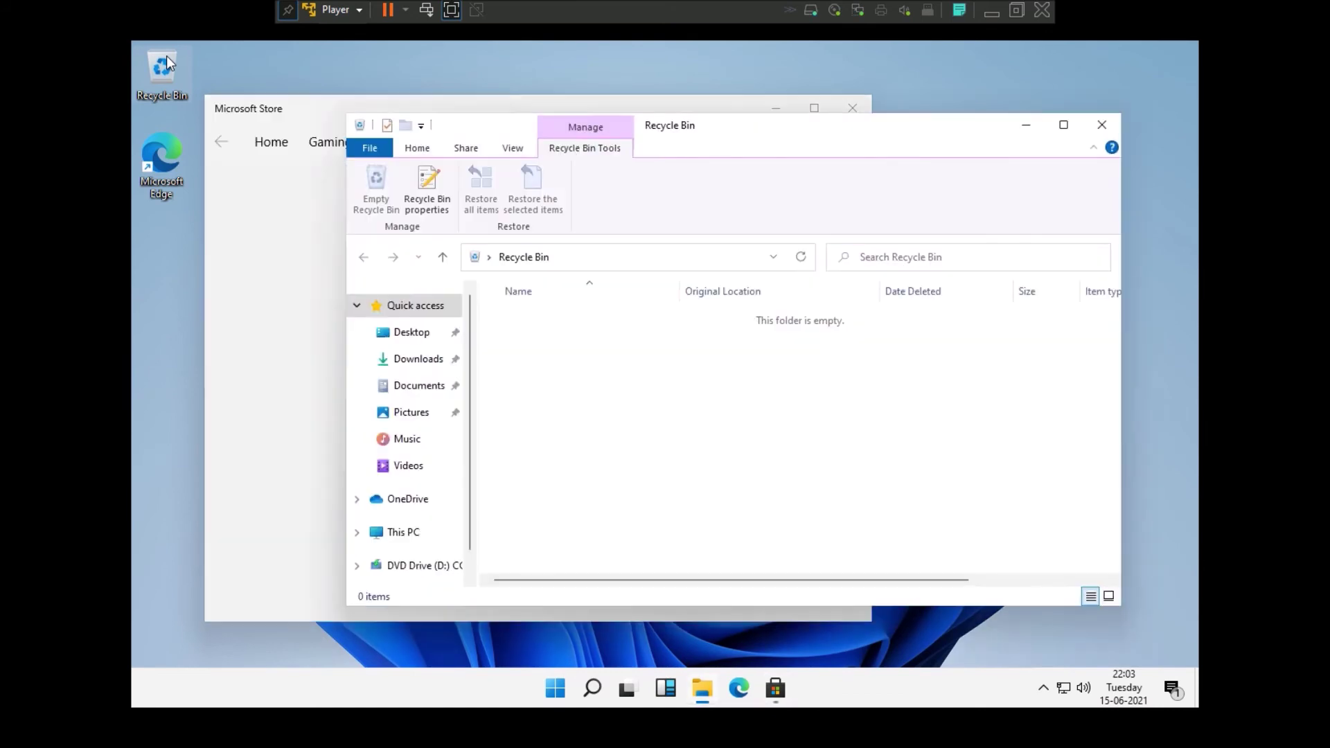
{"action": "left_click", "coordinate": [1105, 126]}
{"action": "scroll", "coordinate": [608, 360], "scroll_direction": "down", "scroll_amount": 8}
{"action": "scroll", "coordinate": [608, 360], "scroll_direction": "down", "scroll_amount": 5}
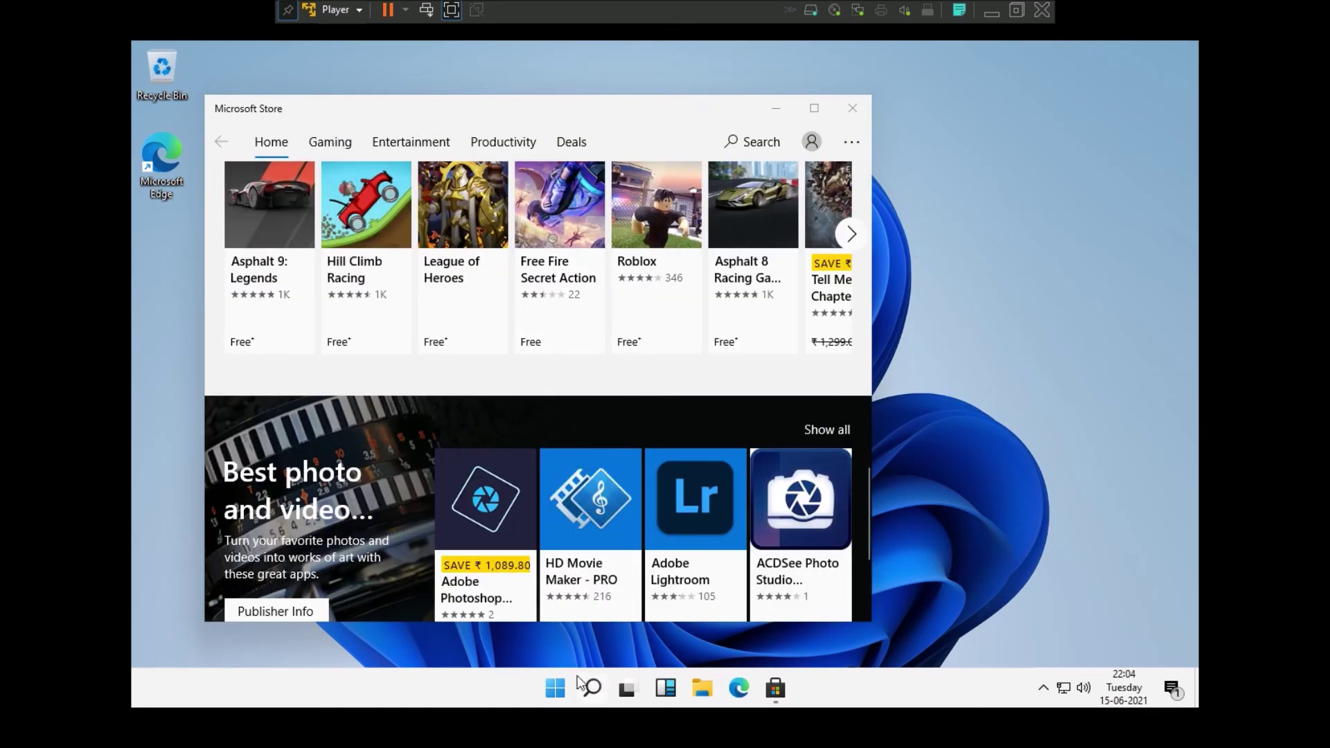
{"action": "left_click", "coordinate": [592, 688]}
- Search 'control' to open Control Panel, close the Store, and go to Network and Internet
{"action": "type", "text": "control"}
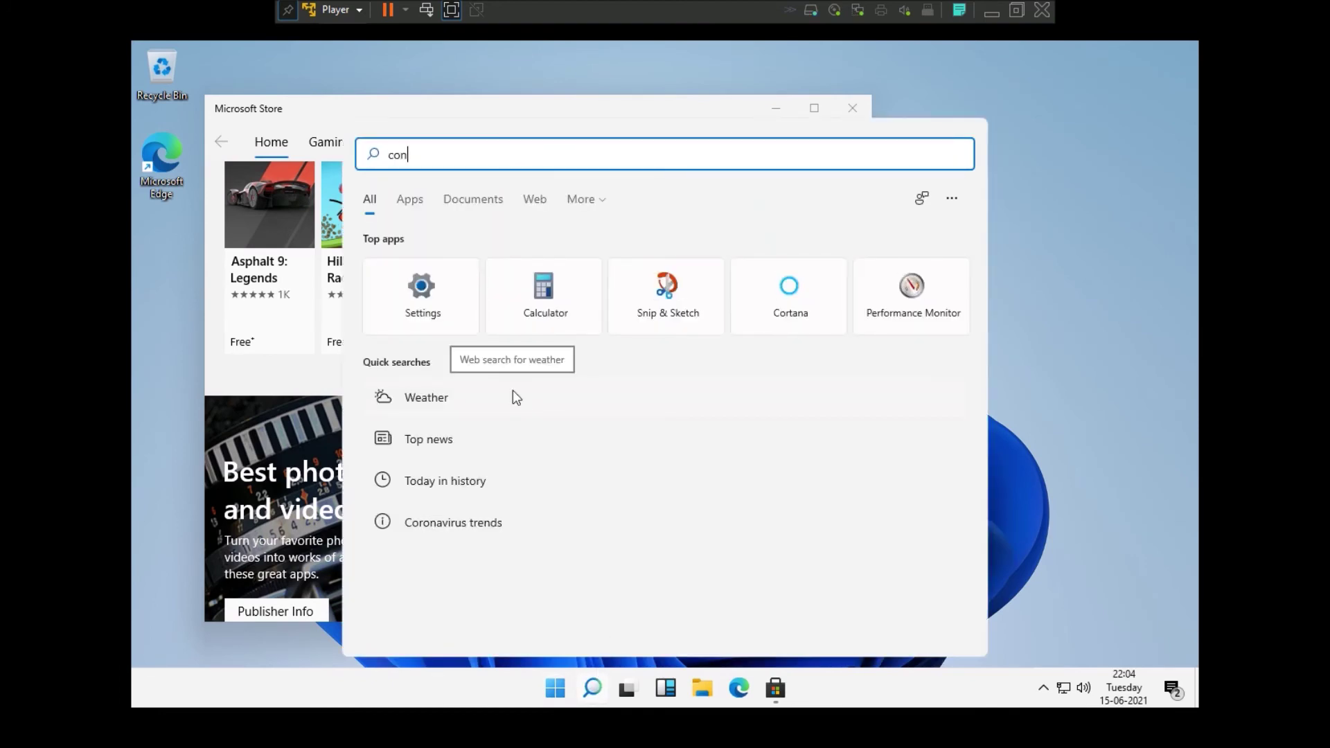
{"action": "left_click", "coordinate": [508, 292]}
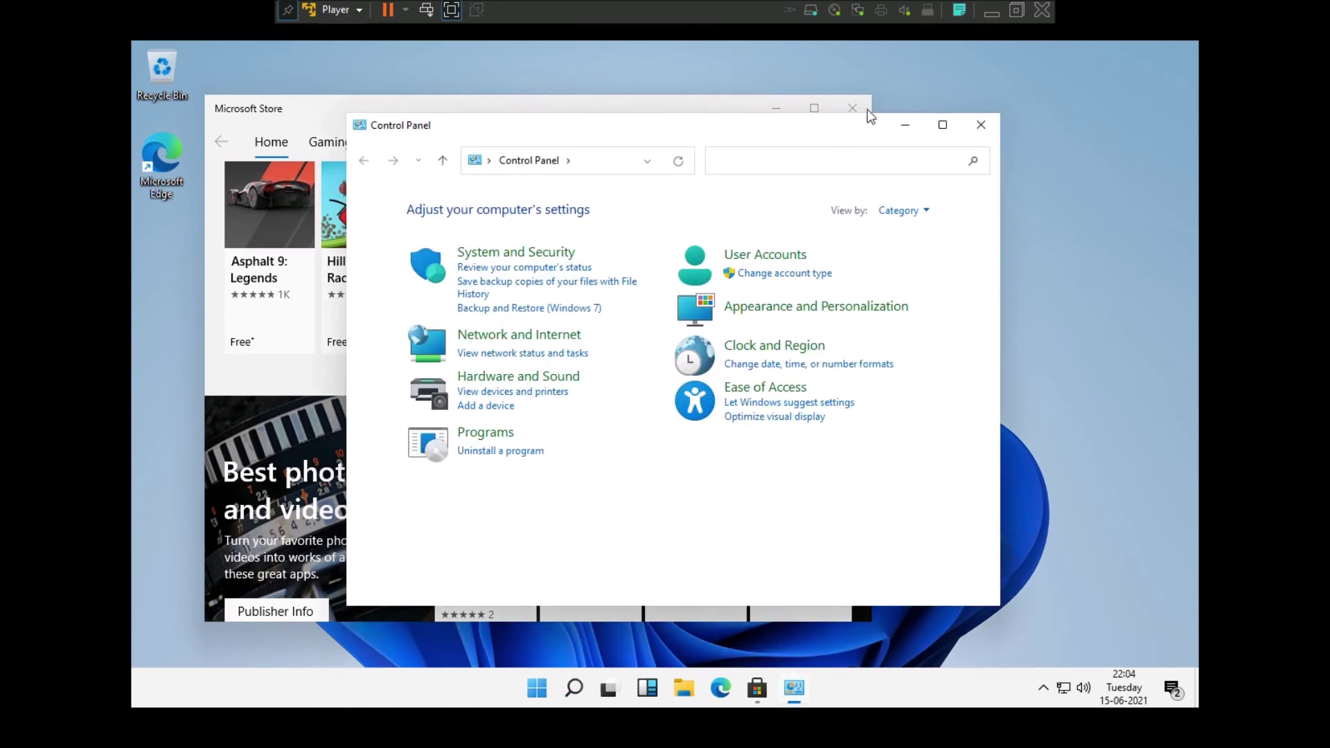
{"action": "left_click", "coordinate": [868, 109]}
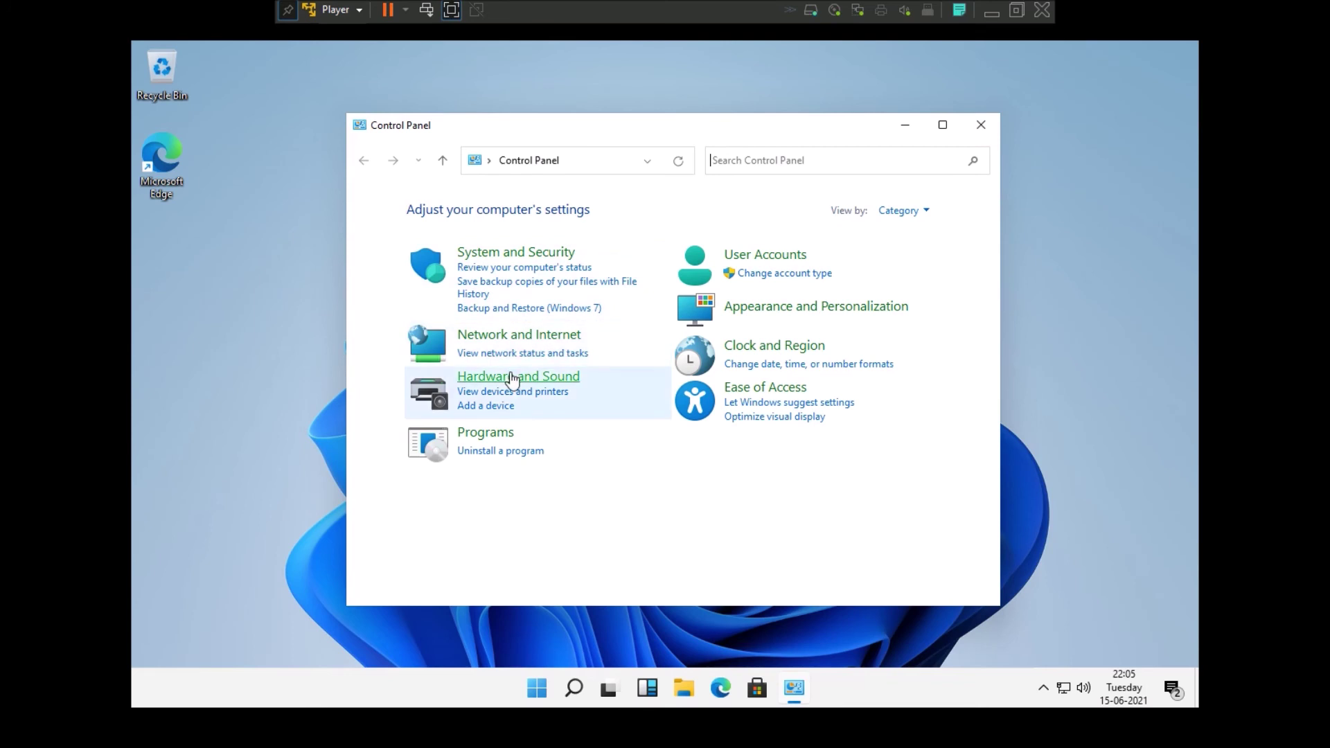
{"action": "left_click", "coordinate": [518, 338]}
- On Local Disk (C:), inspect the Windows folder's Security, Previous Versions and Sharing properties
{"action": "left_click", "coordinate": [684, 688]}
{"action": "left_click", "coordinate": [417, 554]}
{"action": "double_click", "coordinate": [564, 532]}
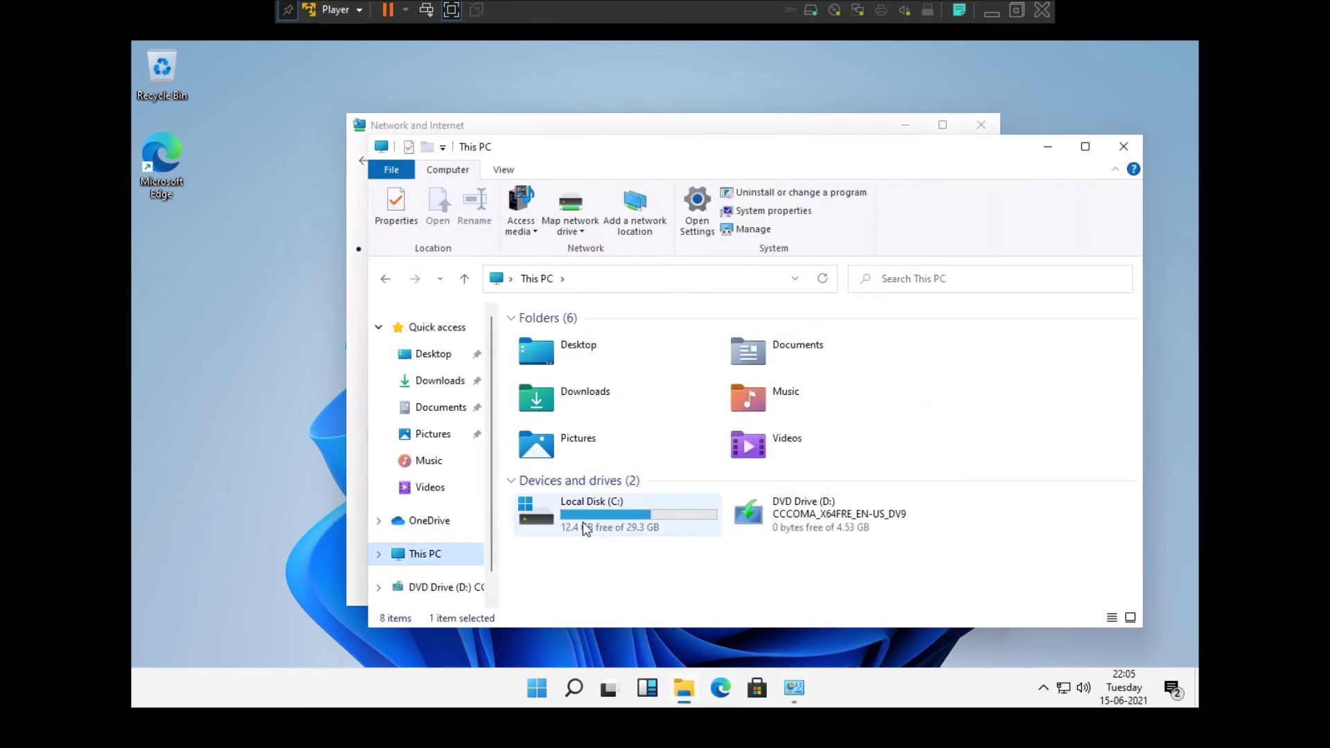
{"action": "right_click", "coordinate": [570, 444]}
{"action": "left_click", "coordinate": [619, 429]}
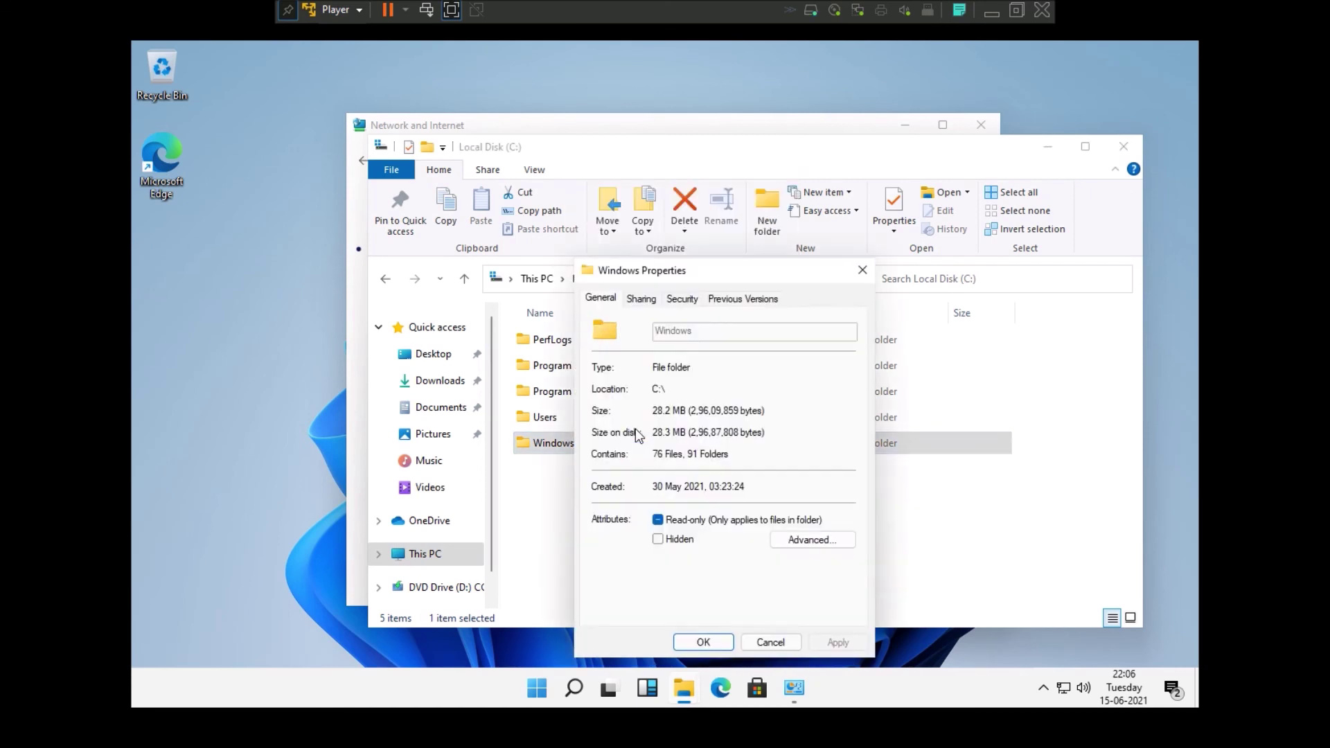
{"action": "left_click", "coordinate": [682, 298]}
{"action": "left_click", "coordinate": [722, 304]}
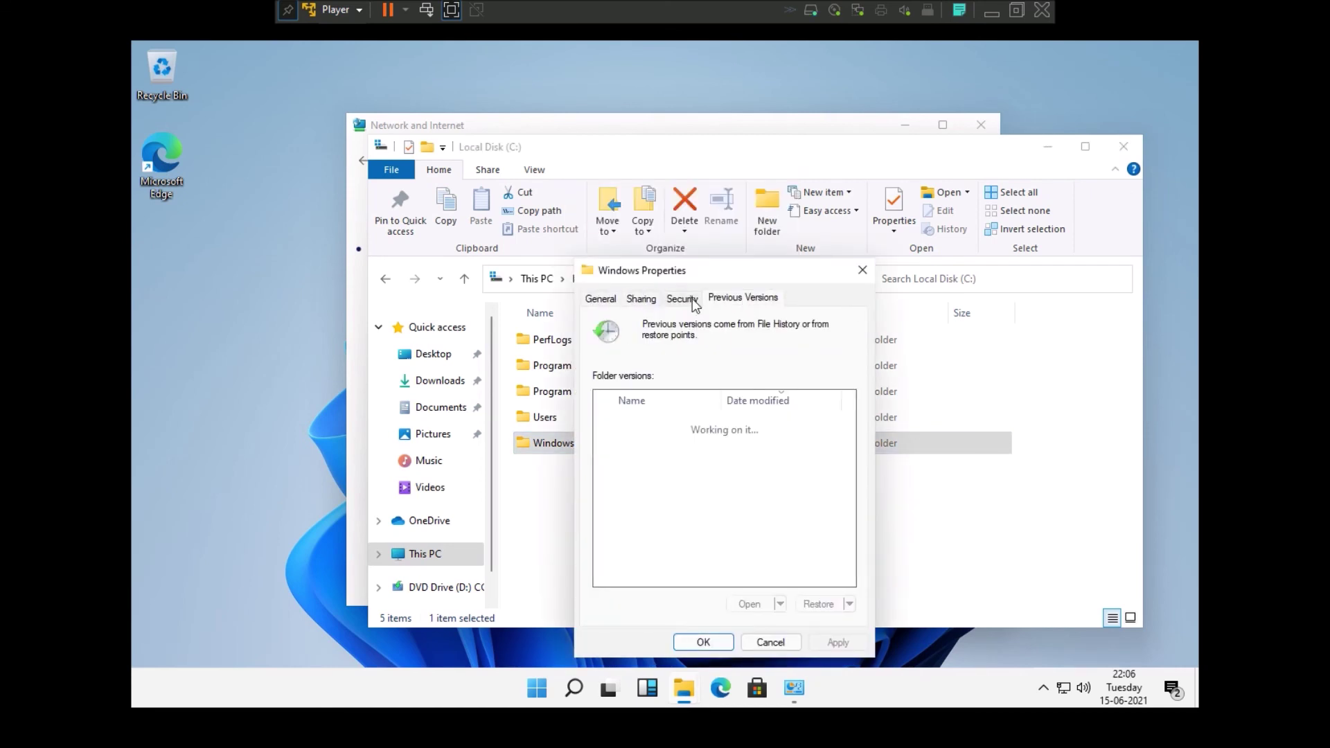
{"action": "left_click", "coordinate": [641, 298]}
{"action": "left_click", "coordinate": [654, 497]}
{"action": "left_click", "coordinate": [857, 297]}
{"action": "left_click", "coordinate": [863, 270]}
- Open Users and the profile folder, then go back twice to Local Disk (C:)
{"action": "double_click", "coordinate": [545, 417]}
{"action": "double_click", "coordinate": [558, 340]}
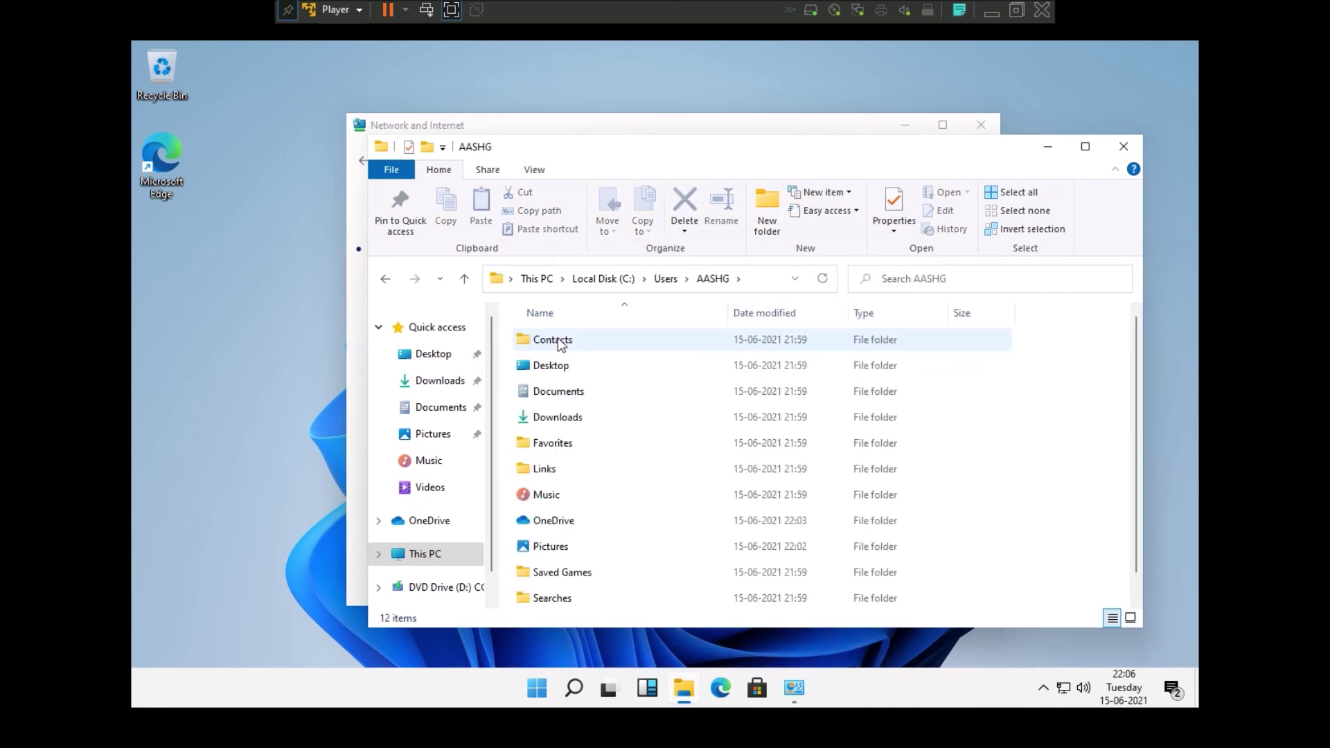
{"action": "left_click", "coordinate": [385, 279]}
{"action": "left_click", "coordinate": [385, 279]}
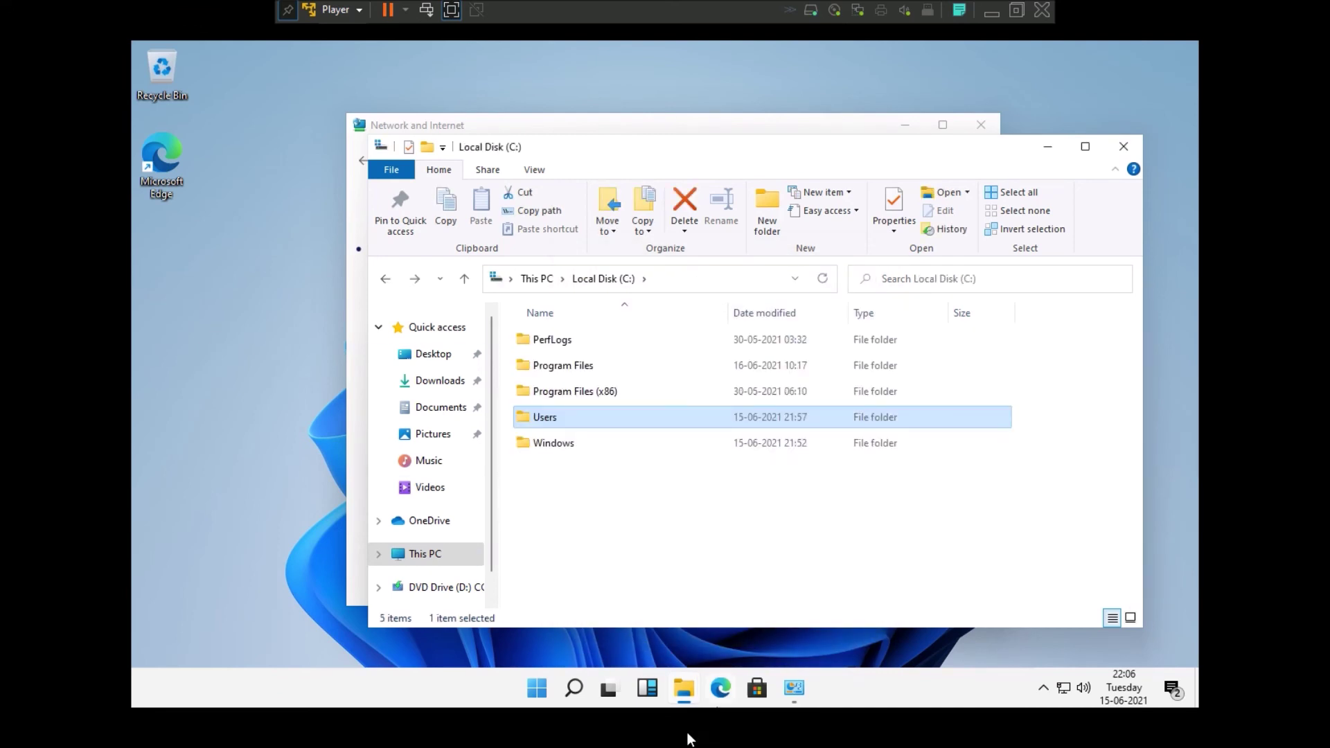
{"action": "left_click", "coordinate": [647, 687]}
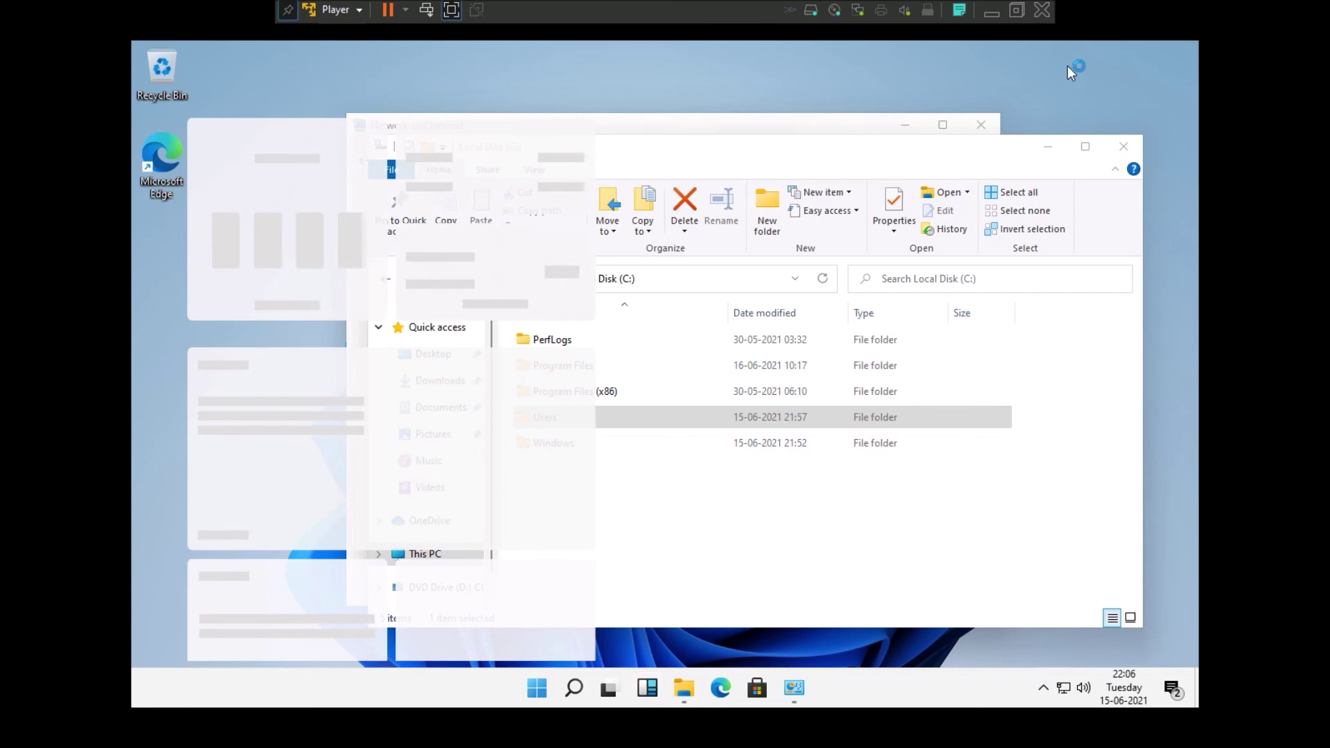
- Show the desktop, dismiss the Startup App and Privacy notifications, and expand quick actions
{"action": "left_click", "coordinate": [1184, 699]}
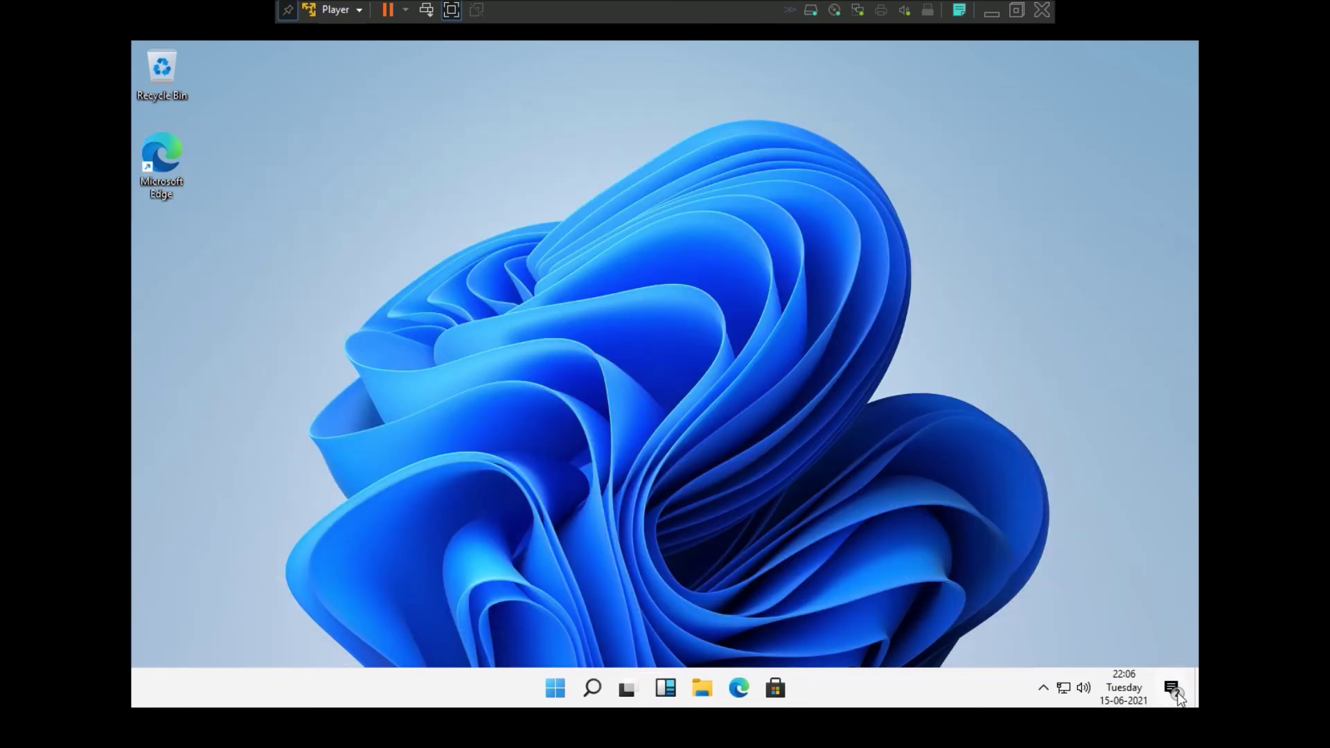
{"action": "left_click", "coordinate": [1172, 689]}
{"action": "left_click", "coordinate": [942, 201]}
{"action": "left_click", "coordinate": [945, 194]}
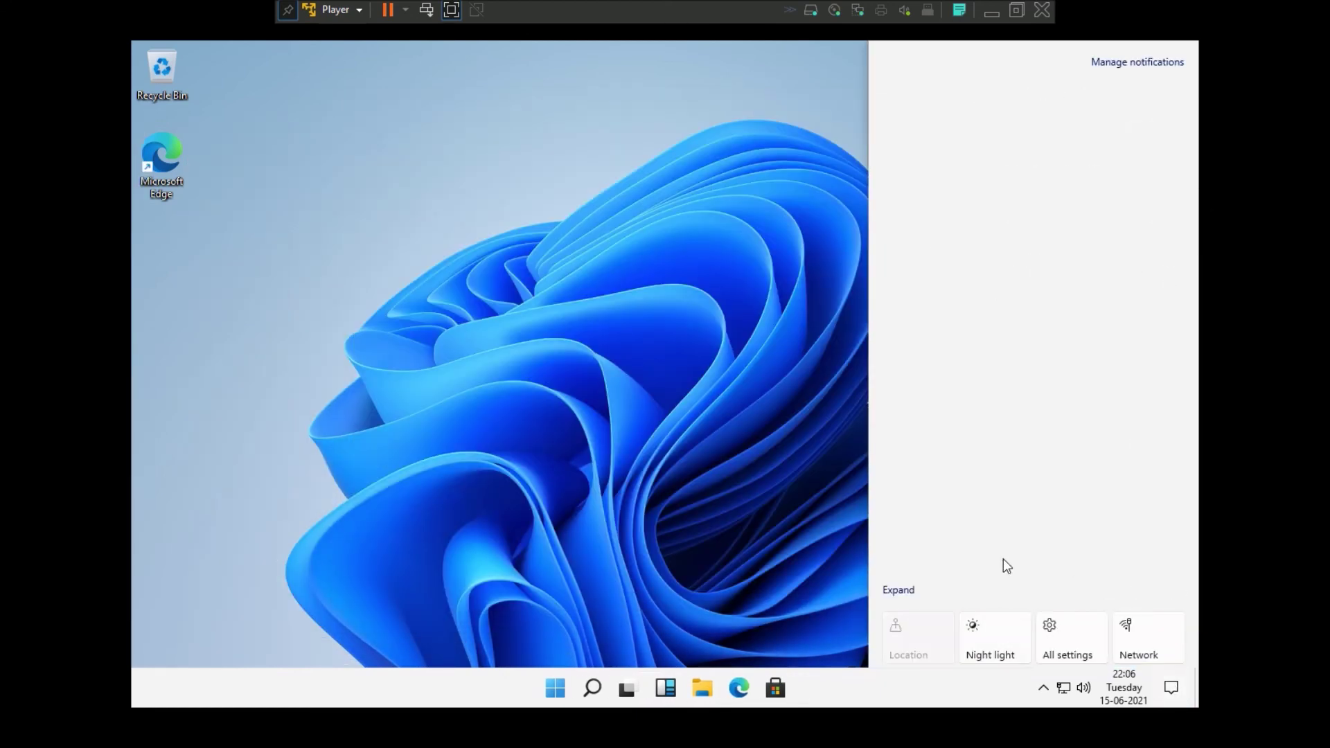
{"action": "left_click", "coordinate": [899, 589]}
{"action": "left_click", "coordinate": [1155, 692]}
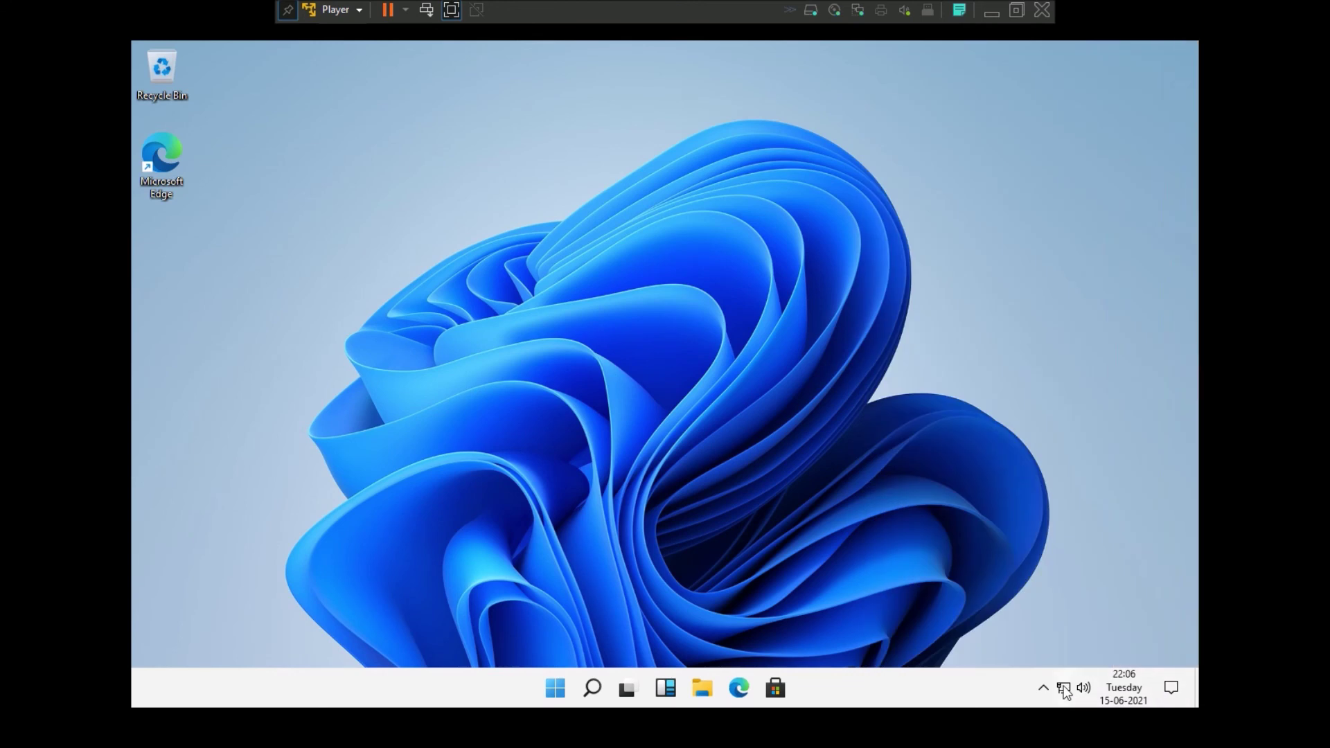
- Check network status and hidden tray icons, then browse and close the Widgets panel
{"action": "left_click", "coordinate": [1065, 689]}
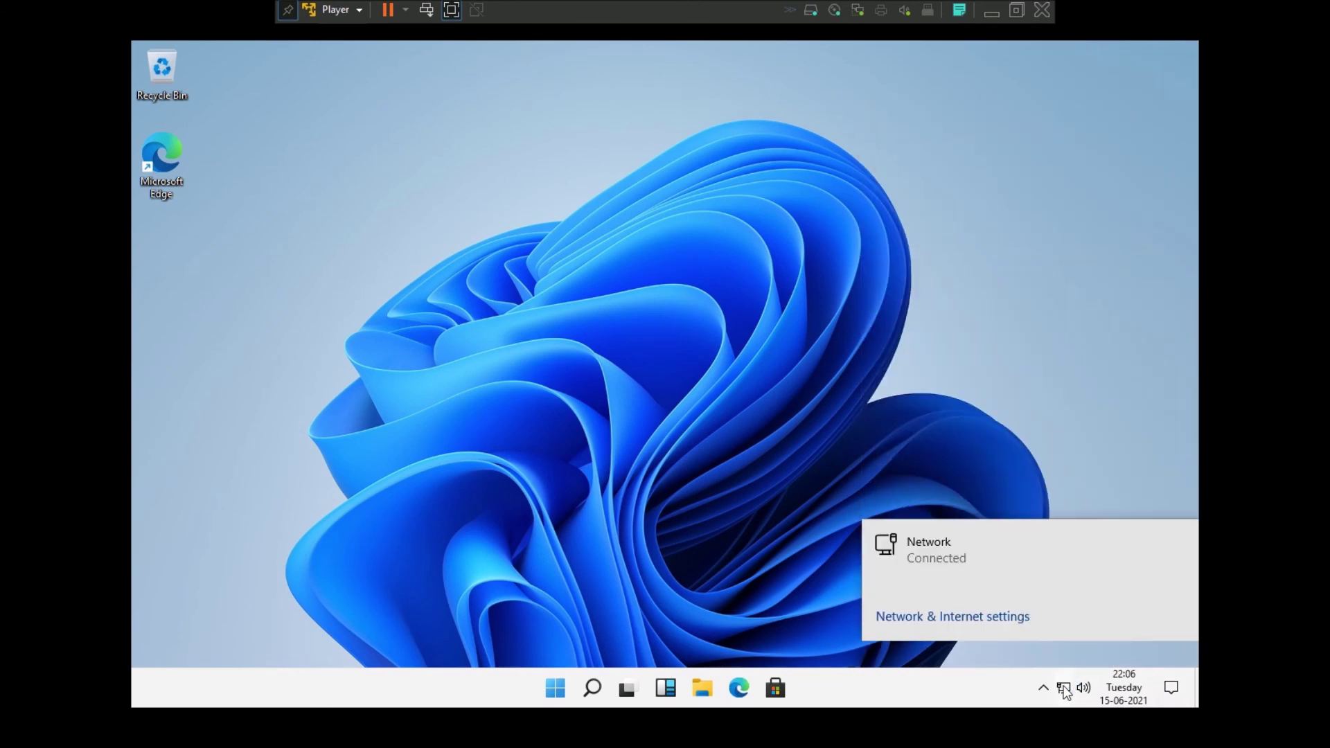
{"action": "left_click", "coordinate": [1044, 688]}
{"action": "left_click", "coordinate": [1043, 688]}
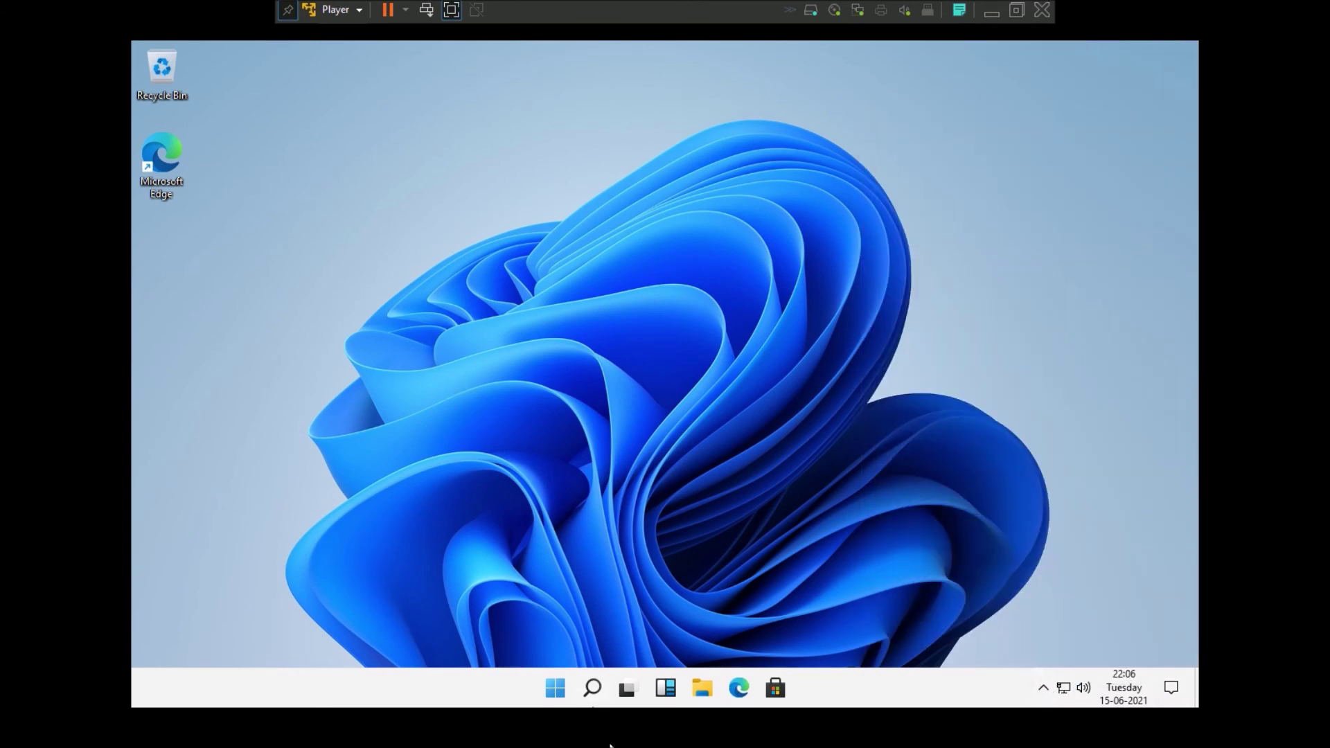
{"action": "left_click", "coordinate": [664, 692]}
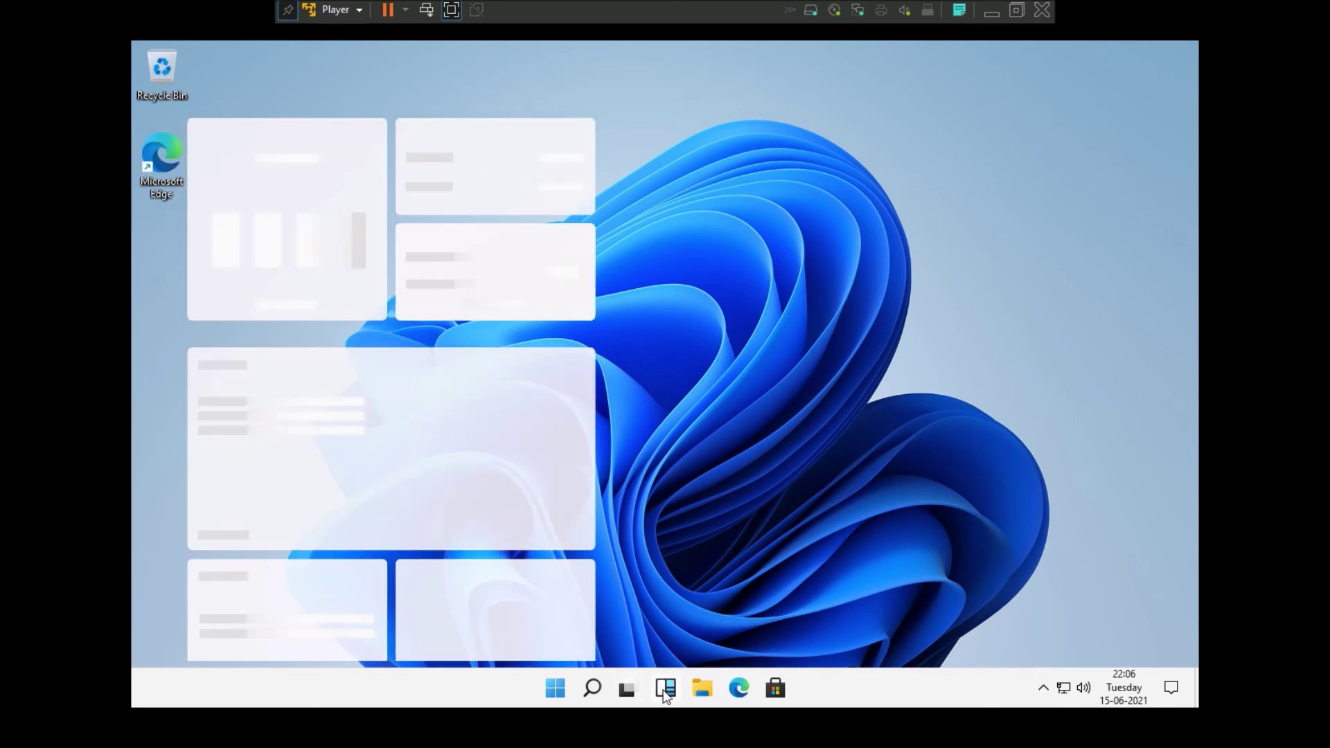
{"action": "scroll", "coordinate": [431, 425], "scroll_direction": "down", "scroll_amount": 5}
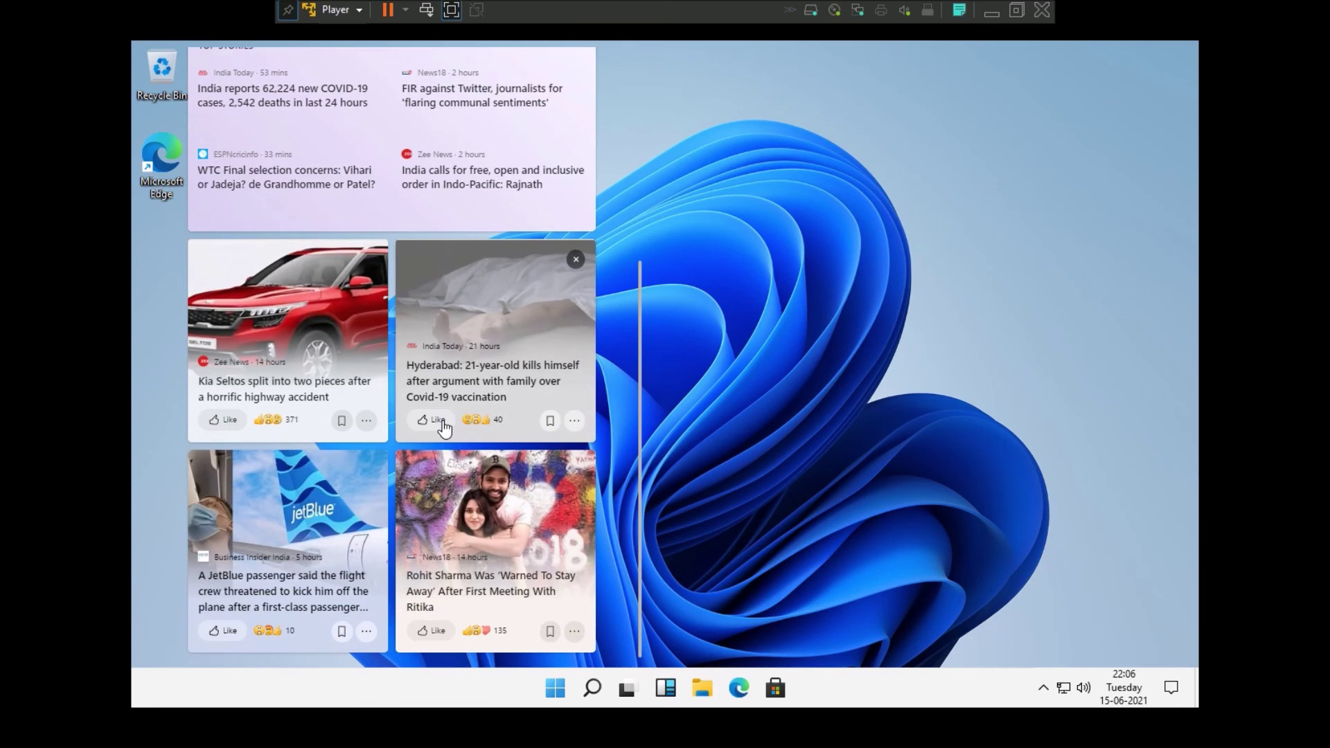
{"action": "scroll", "coordinate": [430, 425], "scroll_direction": "up", "scroll_amount": 5}
{"action": "left_click", "coordinate": [782, 315]}
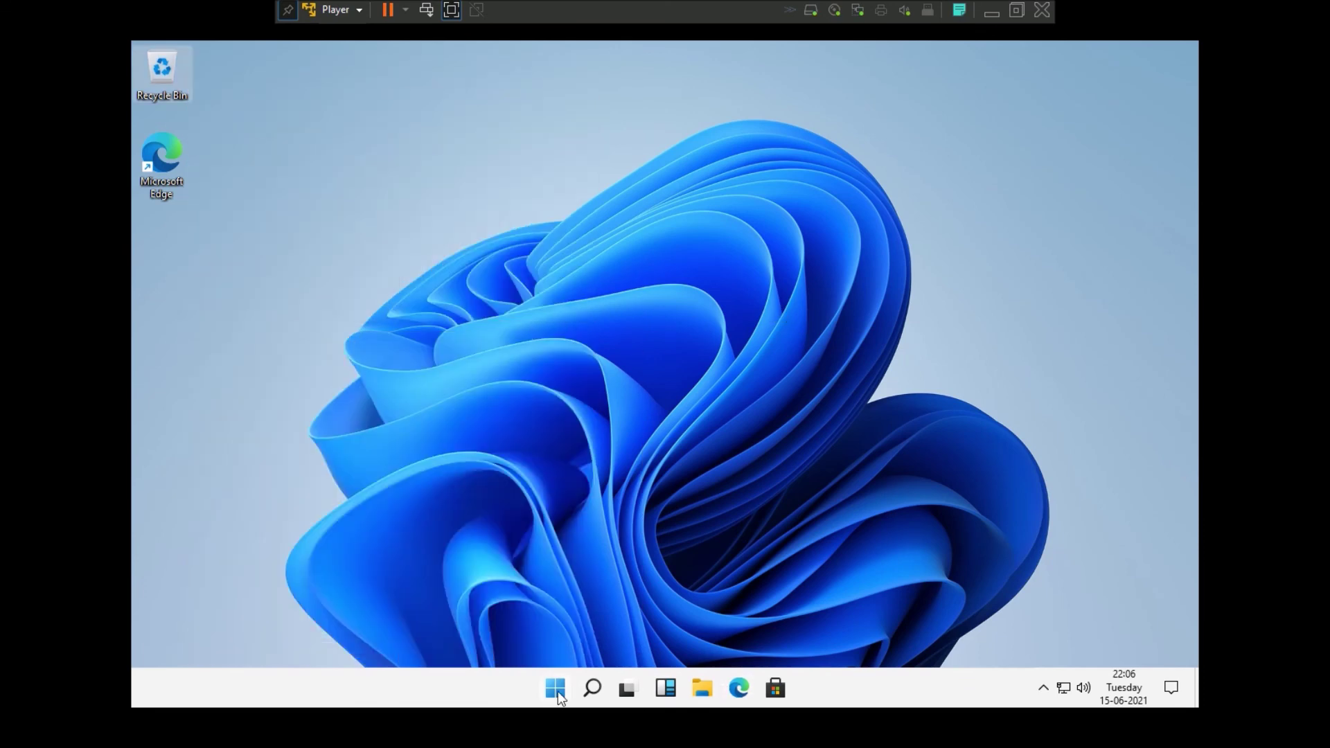
{"action": "left_click", "coordinate": [556, 688]}
{"action": "scroll", "coordinate": [771, 272], "scroll_direction": "down", "scroll_amount": 1}
{"action": "scroll", "coordinate": [771, 272], "scroll_direction": "up", "scroll_amount": 1}
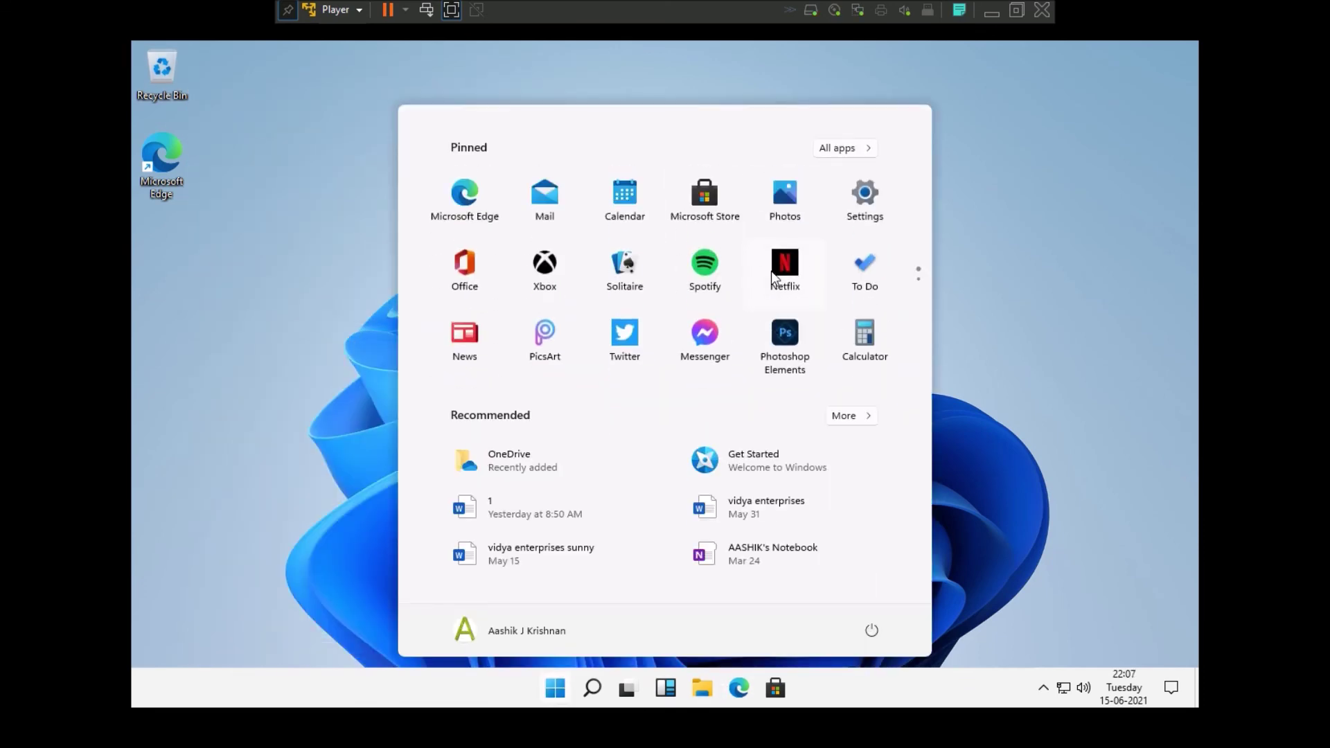
{"action": "left_click", "coordinate": [786, 209]}
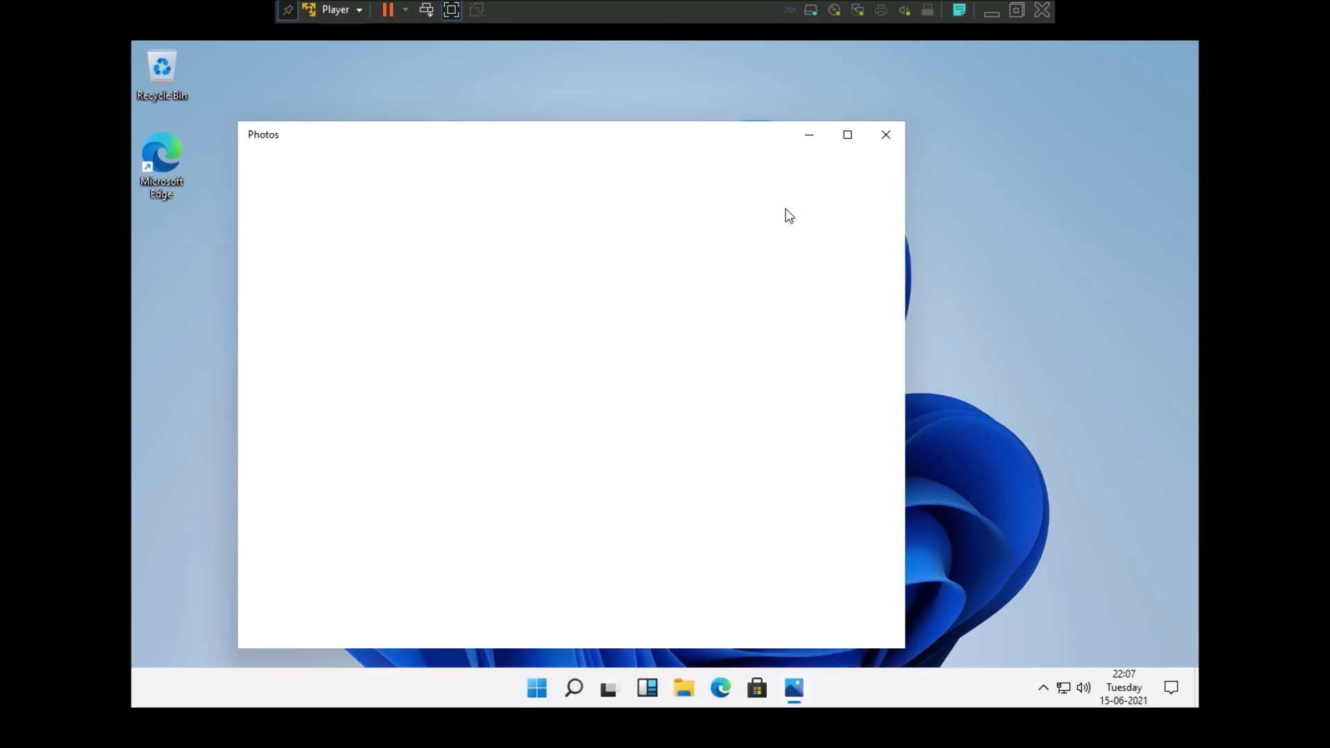
{"action": "left_click", "coordinate": [883, 142]}
{"action": "left_click", "coordinate": [550, 691]}
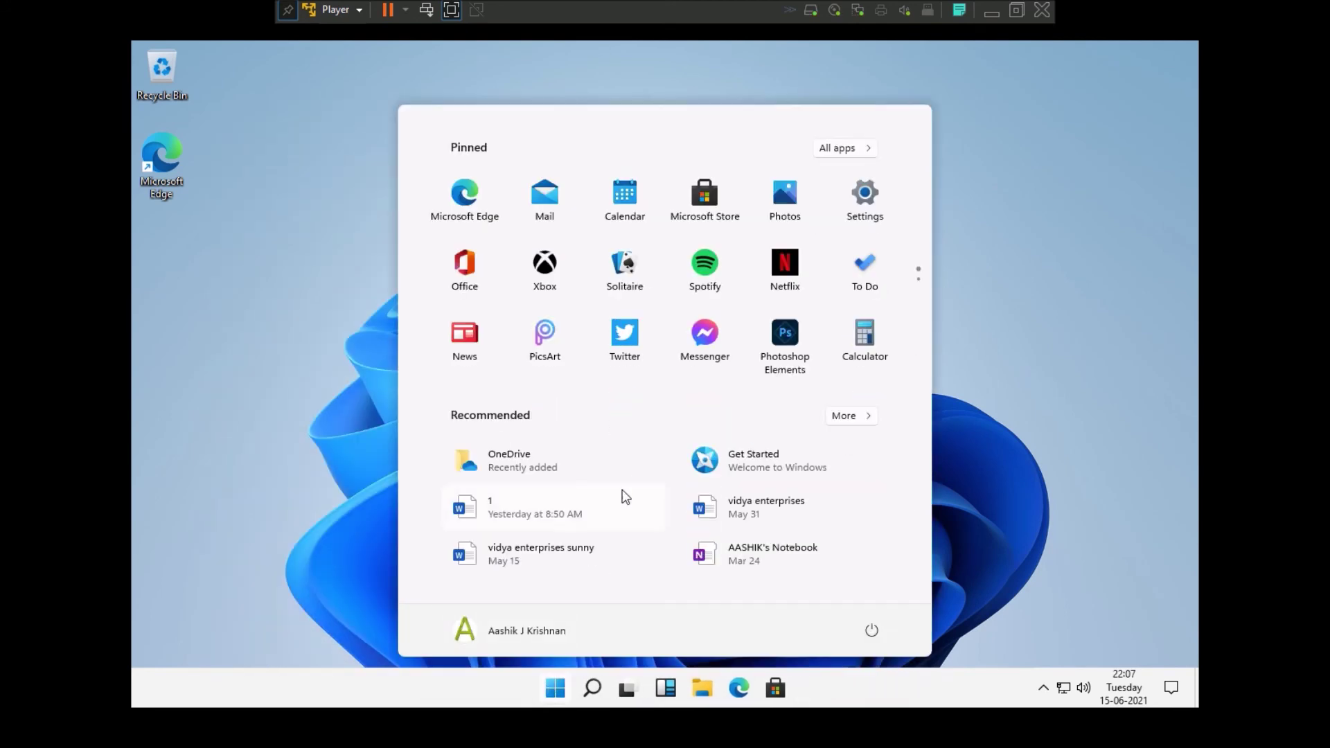
{"action": "left_click", "coordinate": [875, 633]}
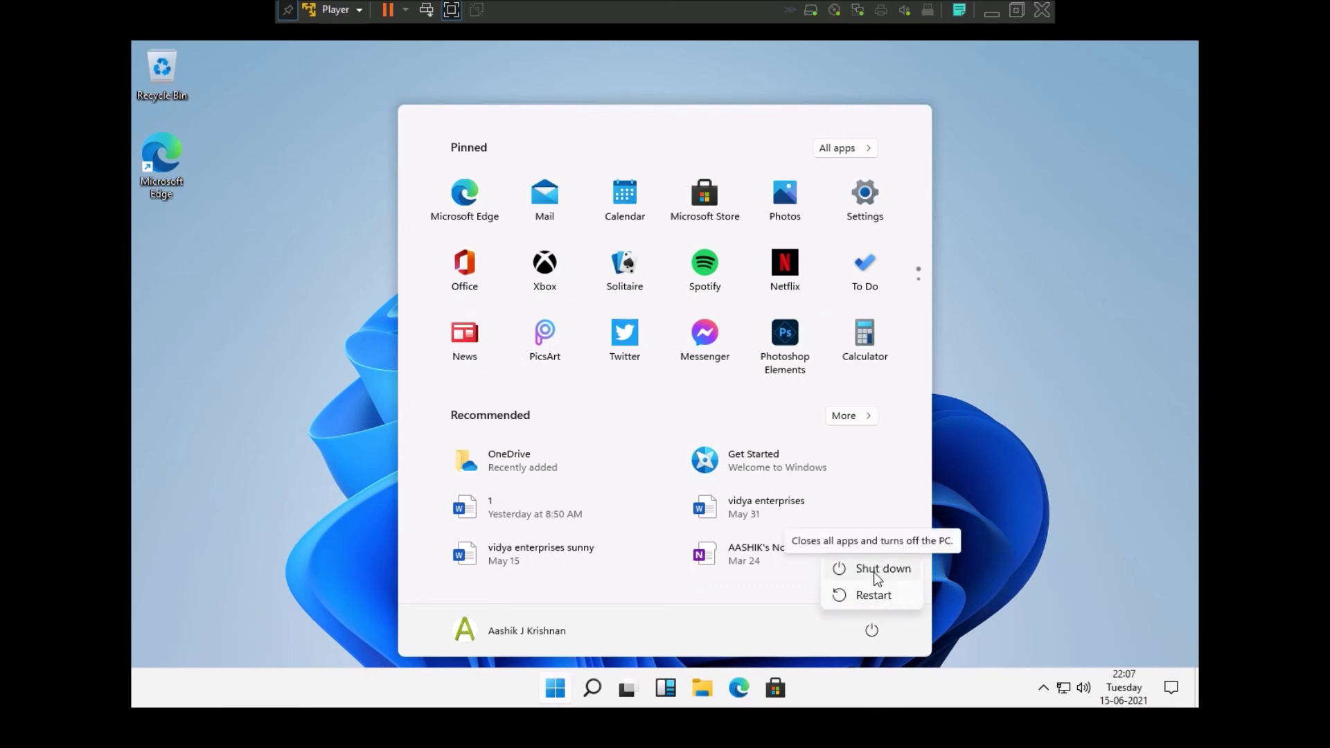
{"action": "key", "text": "Escape"}
{"action": "left_click", "coordinate": [1133, 559]}
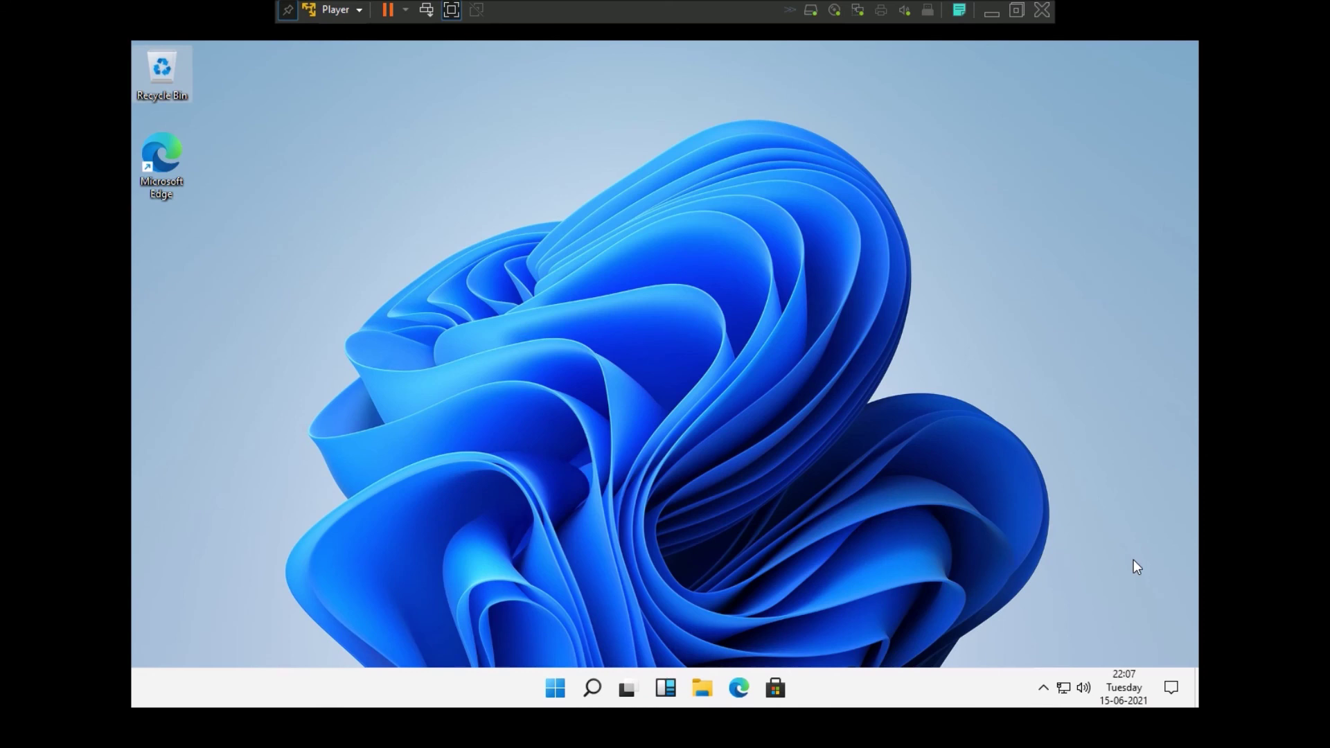
{"action": "left_click", "coordinate": [558, 683]}
{"action": "left_click", "coordinate": [871, 629]}
{"action": "left_click", "coordinate": [705, 460]}
{"action": "left_click", "coordinate": [705, 460]}
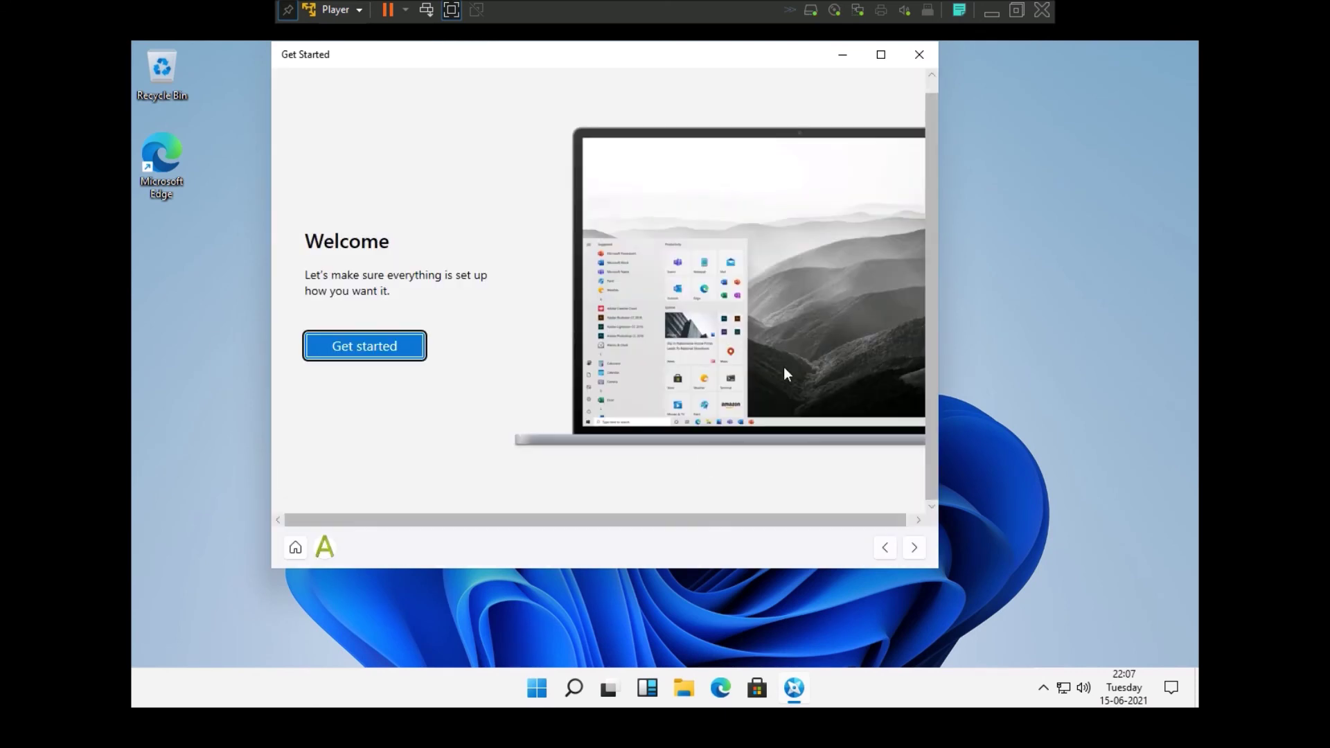
{"action": "left_click", "coordinate": [363, 333]}
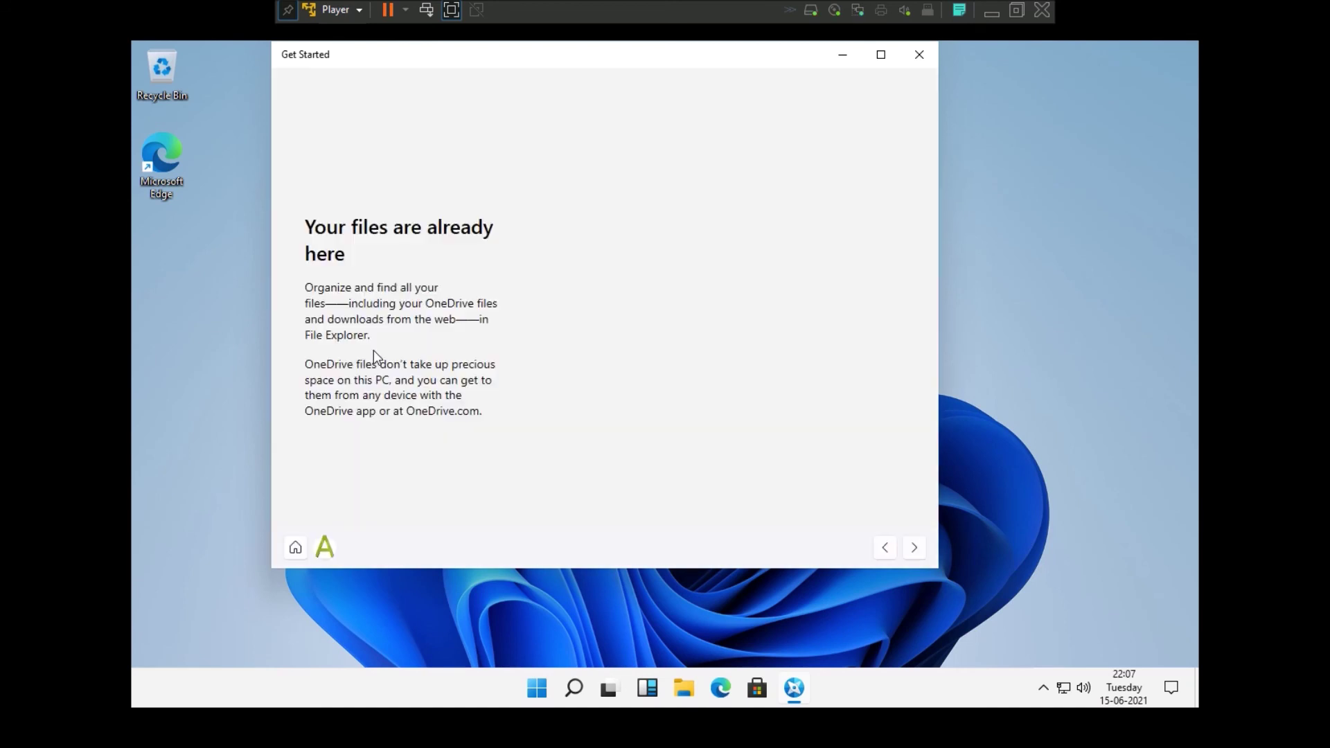
{"action": "left_click", "coordinate": [914, 548]}
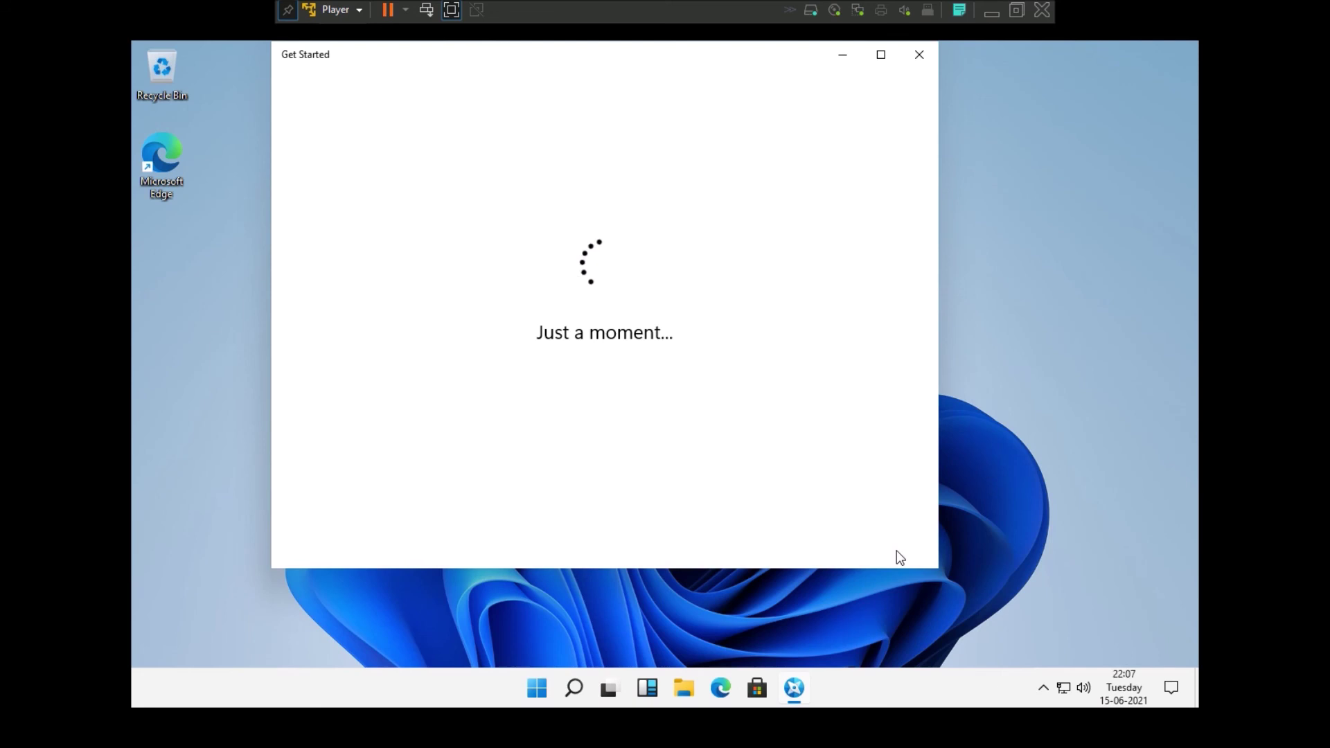
{"action": "left_click", "coordinate": [920, 54]}
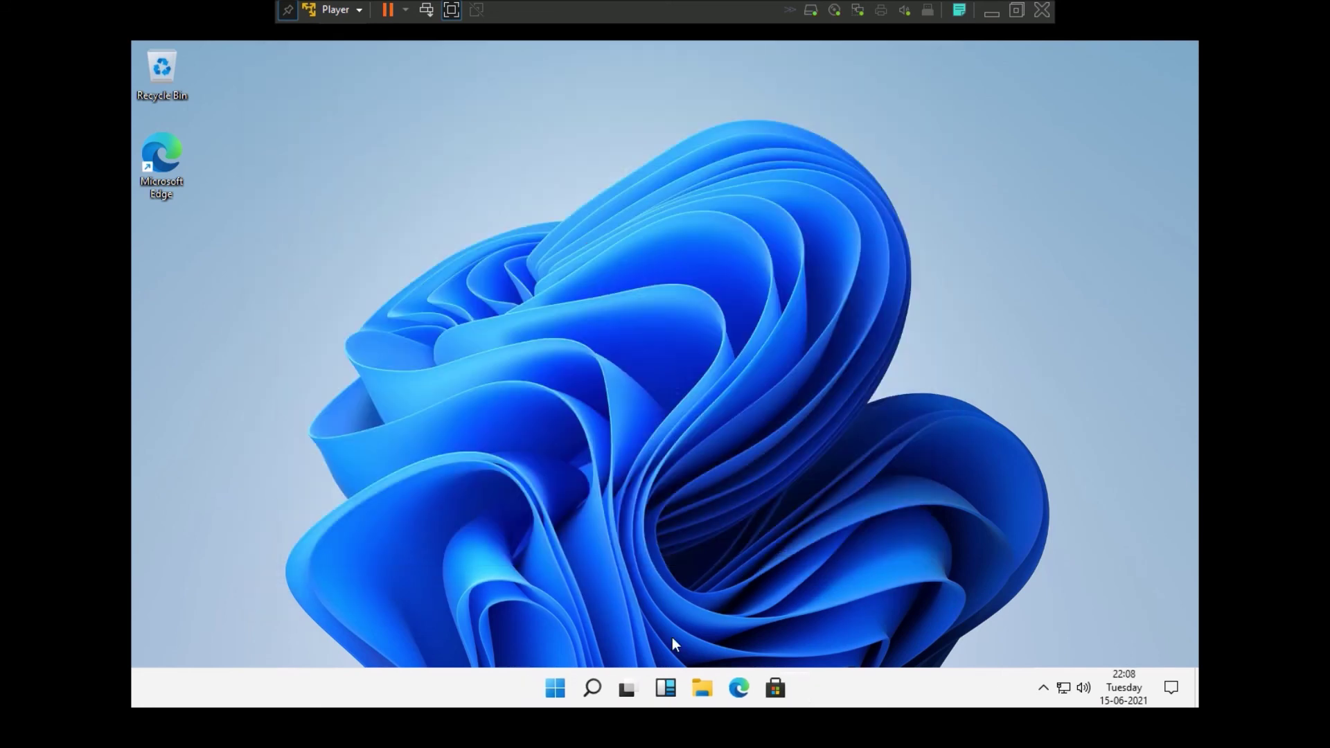
{"action": "key", "text": "super"}
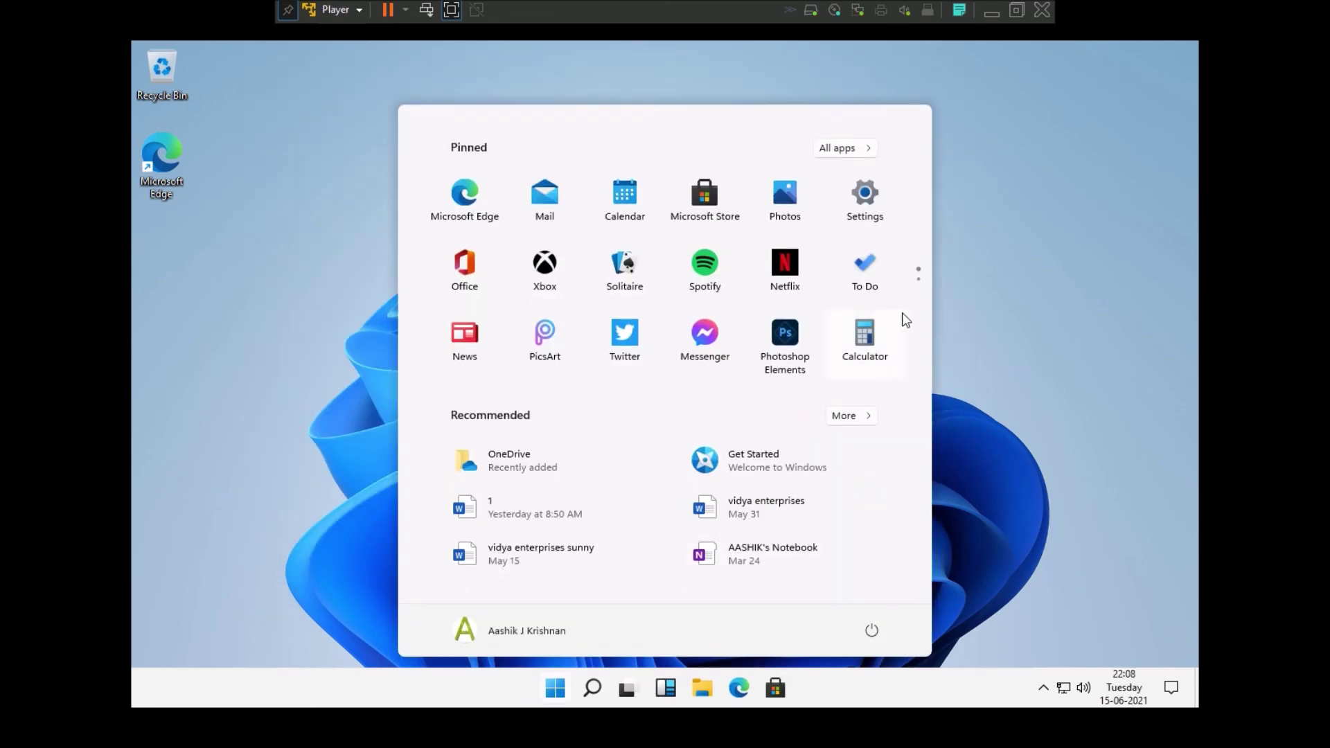
- Check the guest's power options, then bring up the host screen recorder's pause/stop menu
{"action": "left_click", "coordinate": [872, 631]}
{"action": "left_click", "coordinate": [866, 563]}
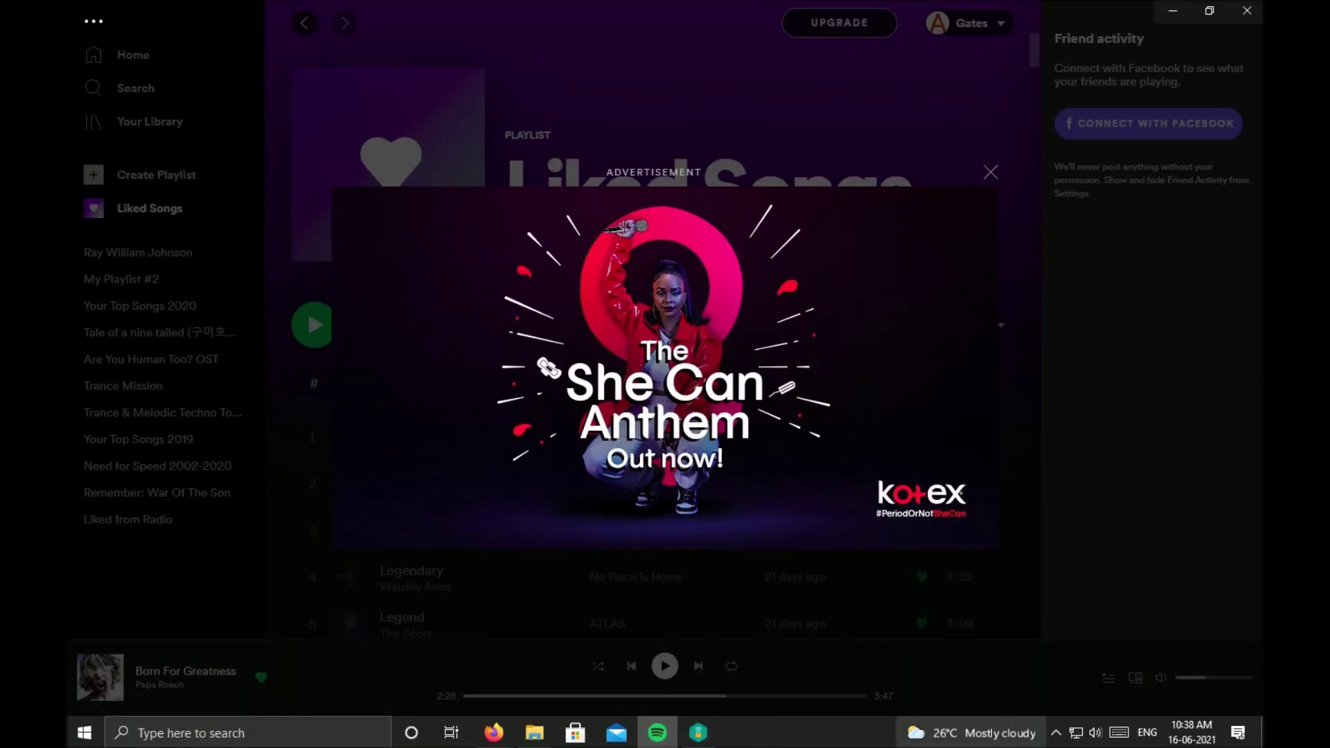
{"action": "left_click", "coordinate": [1055, 733]}
{"action": "right_click", "coordinate": [1054, 665]}
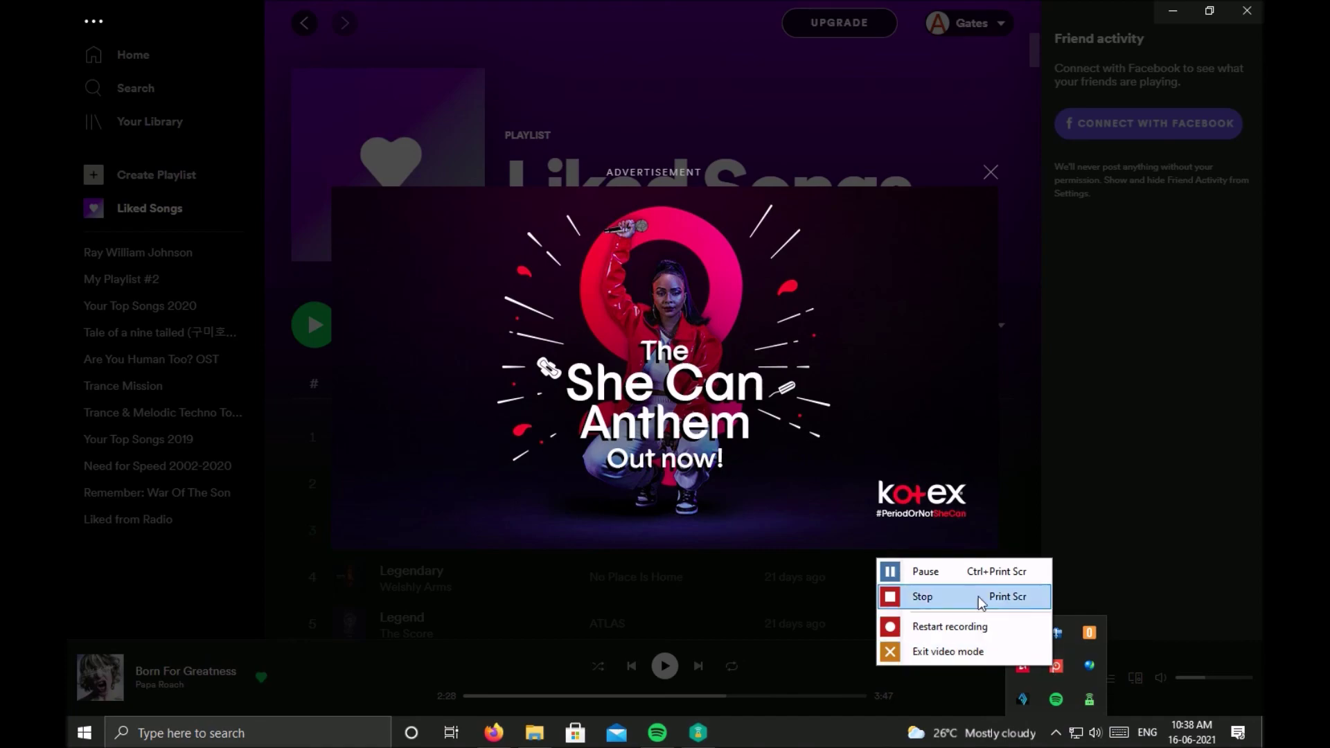